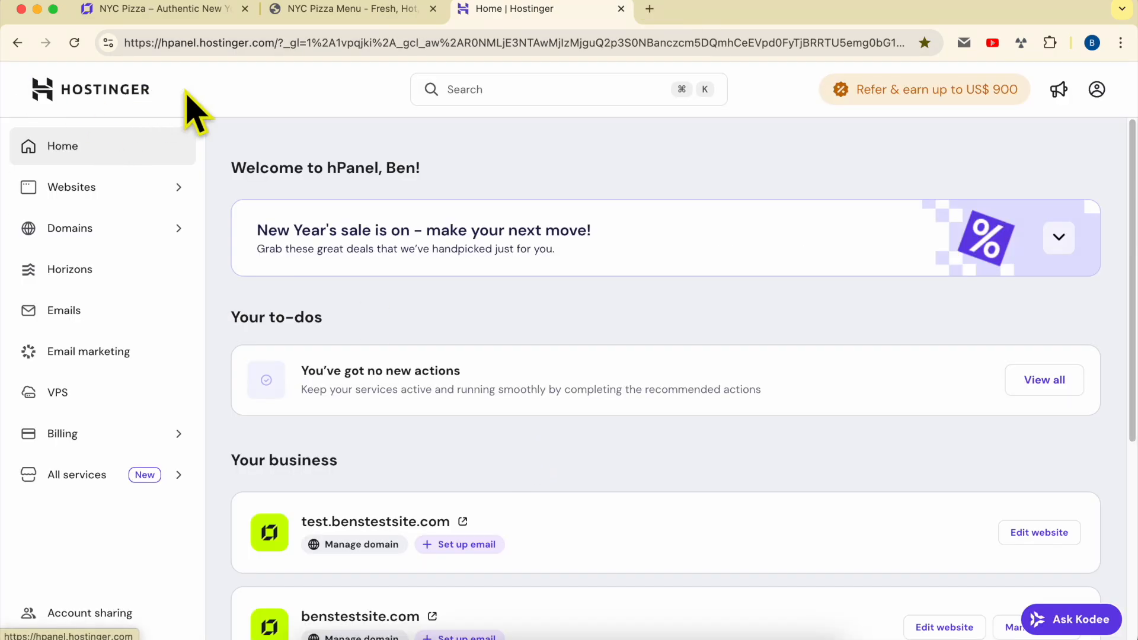
# Step: Open benstestsite.com from the websites list for editing in the Website Builder
pyautogui.click(89, 189)
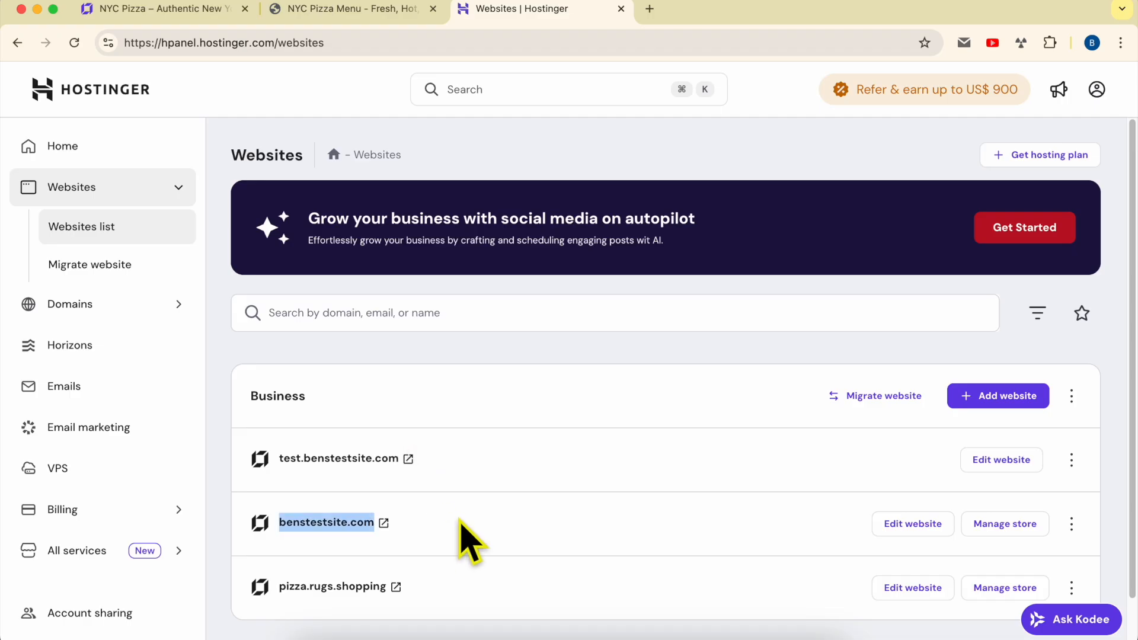
pyautogui.click(900, 525)
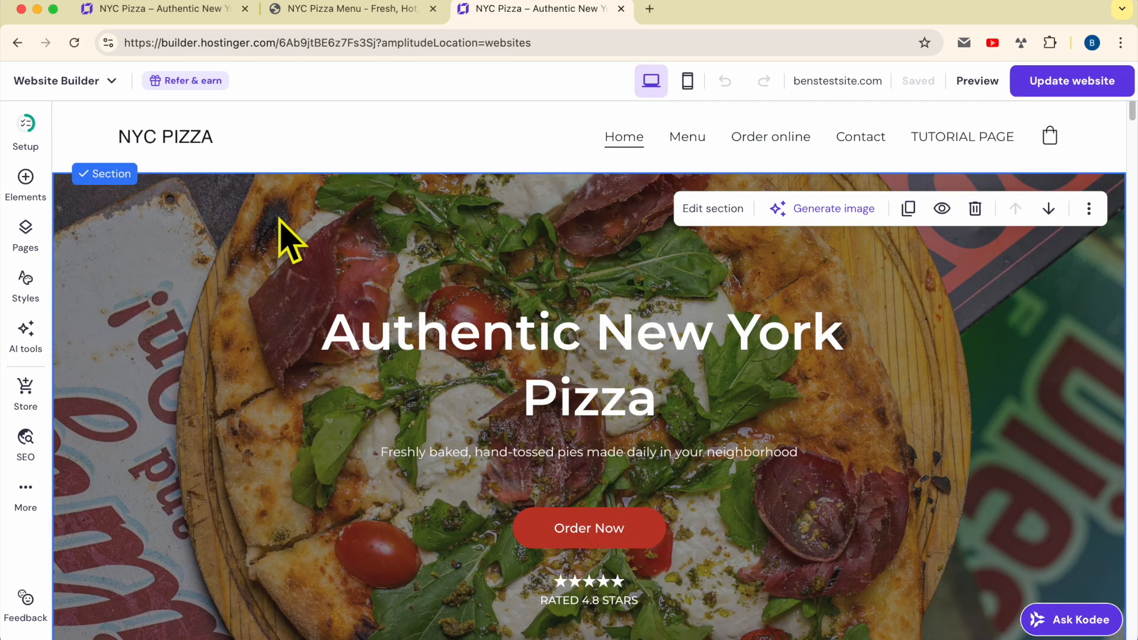
# Step: View the live benstestsite.com site and look at its TUTORIAL PAGE
pyautogui.click(842, 83)
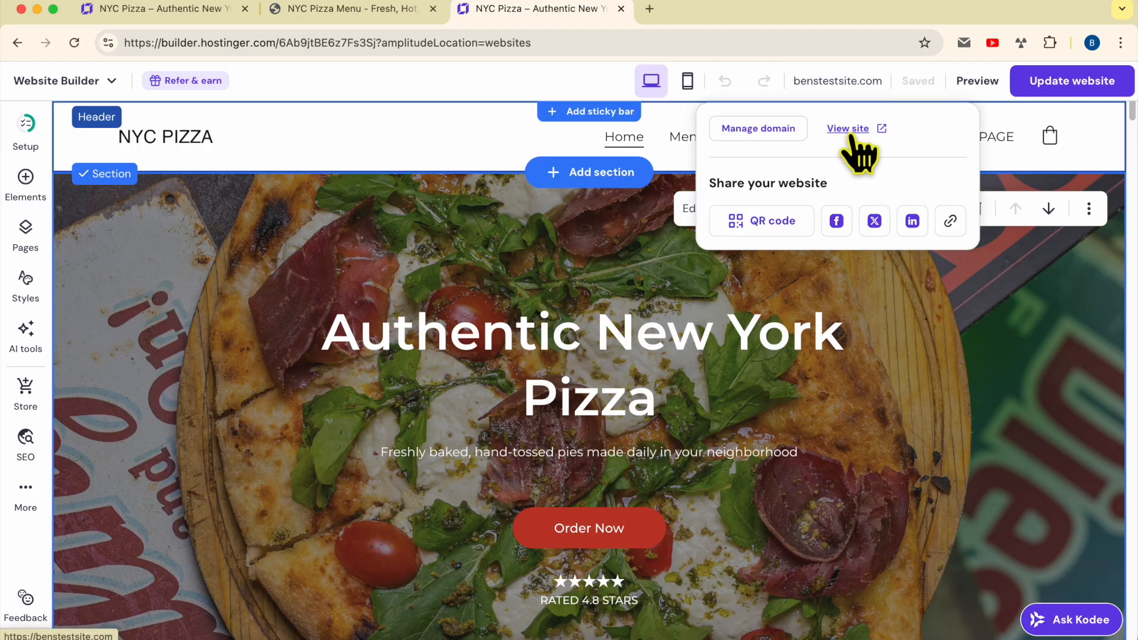
pyautogui.click(851, 132)
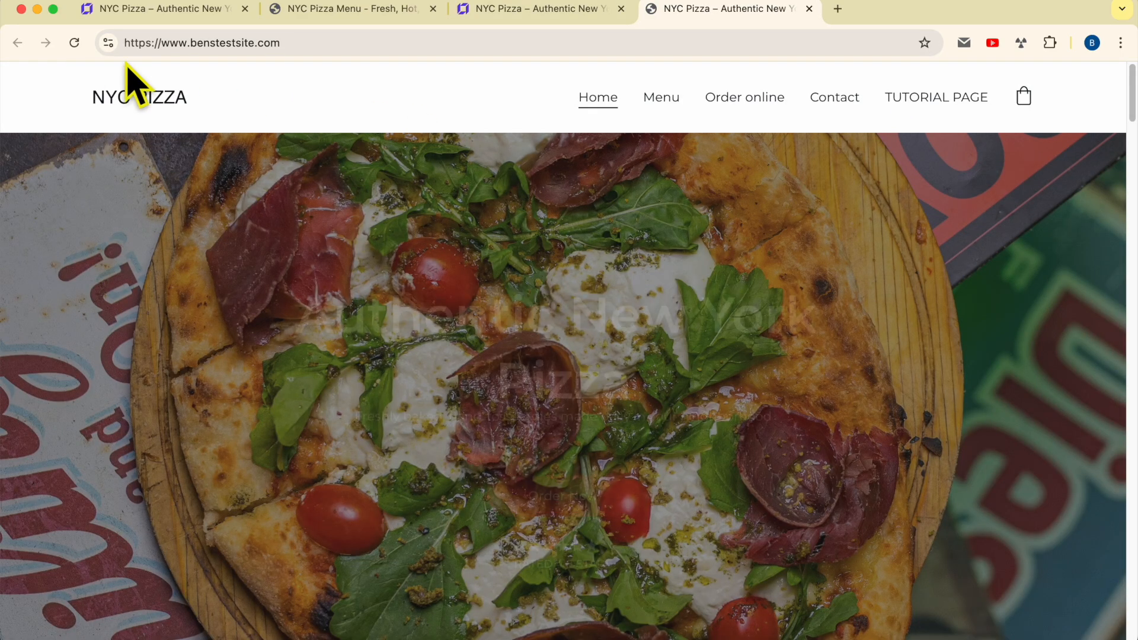
pyautogui.click(949, 107)
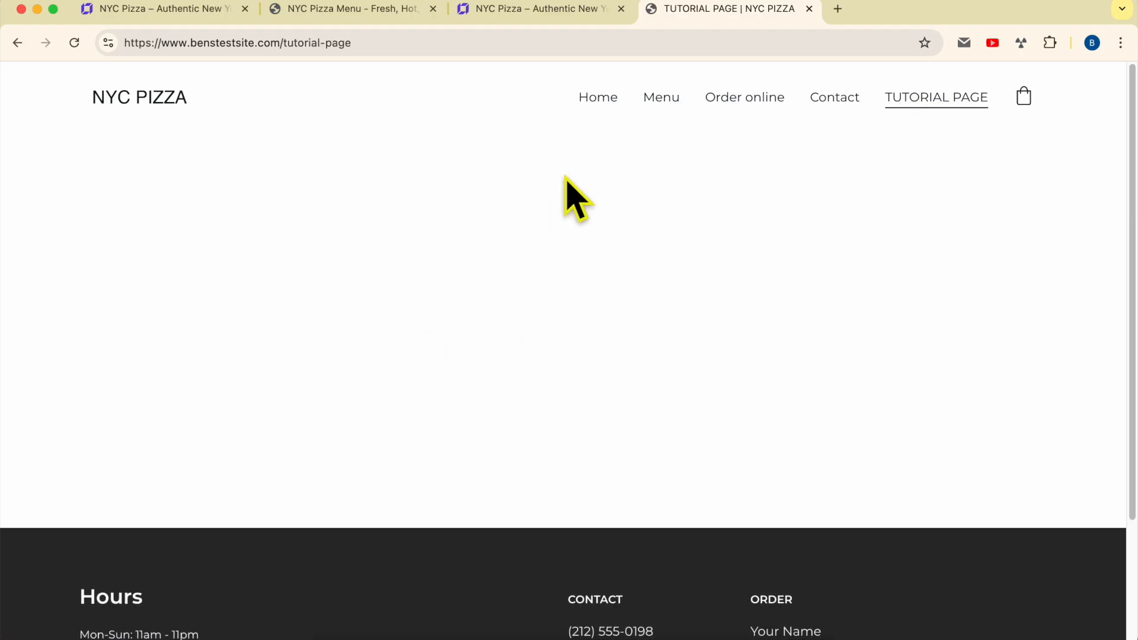
# Step: Return to the builder and delete TUTORIAL PAGE from the main navigation pages, confirming the deletion
pyautogui.click(516, 9)
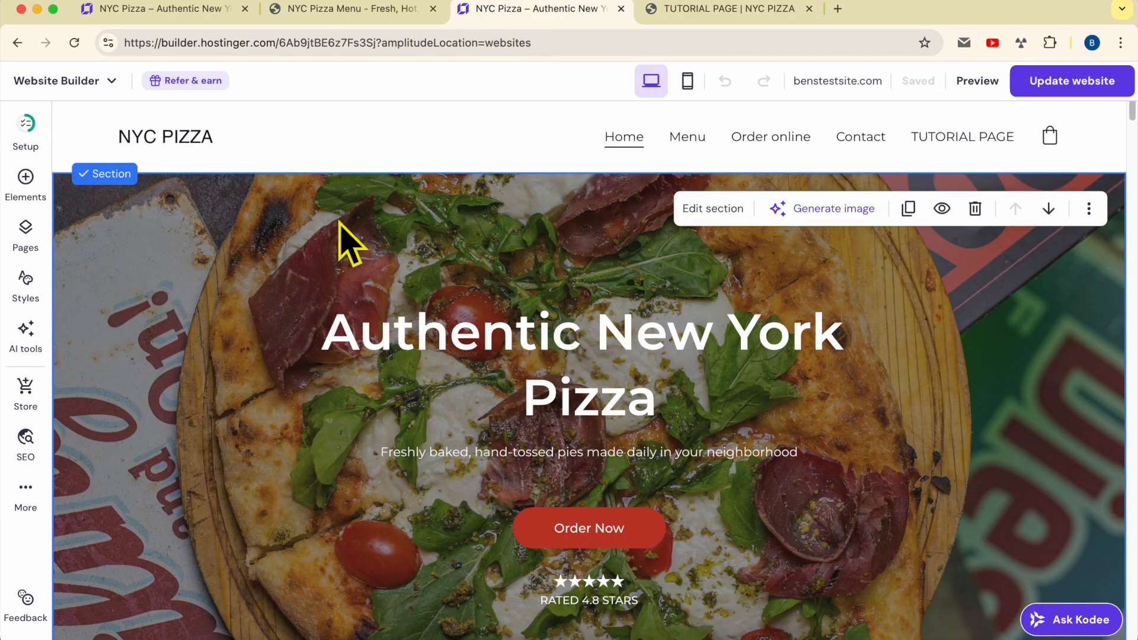
pyautogui.click(25, 240)
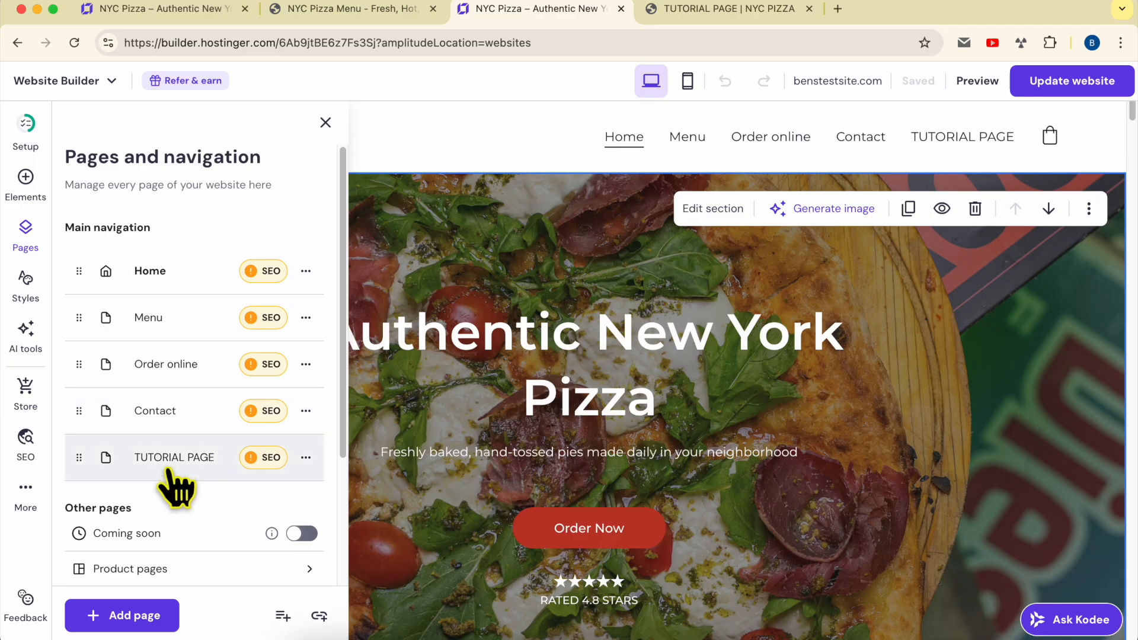
pyautogui.click(306, 458)
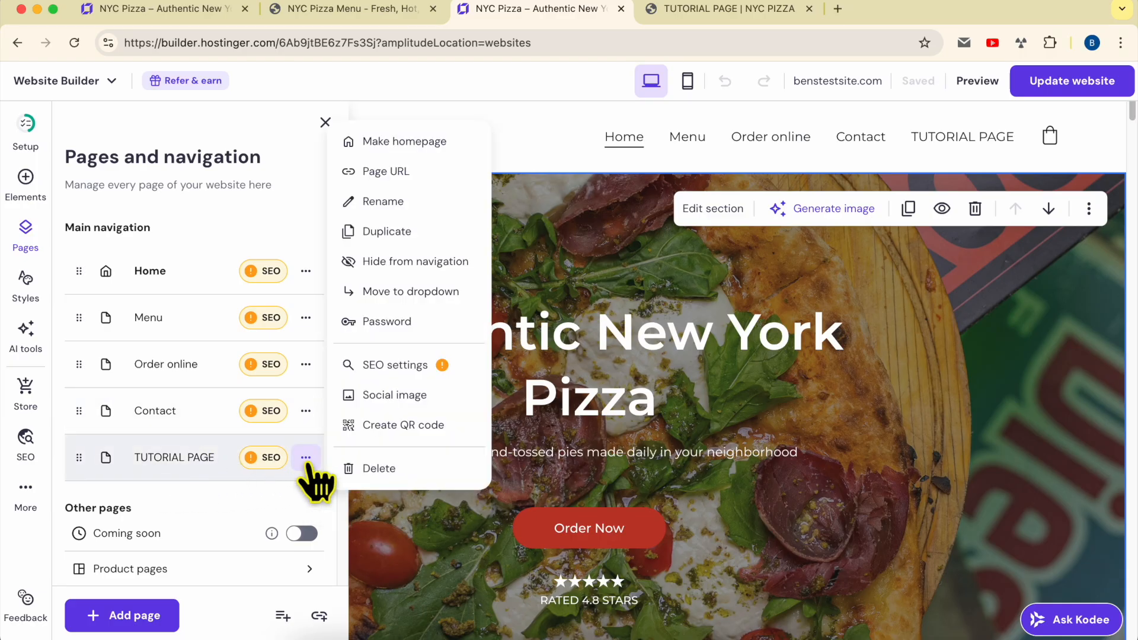
pyautogui.click(415, 483)
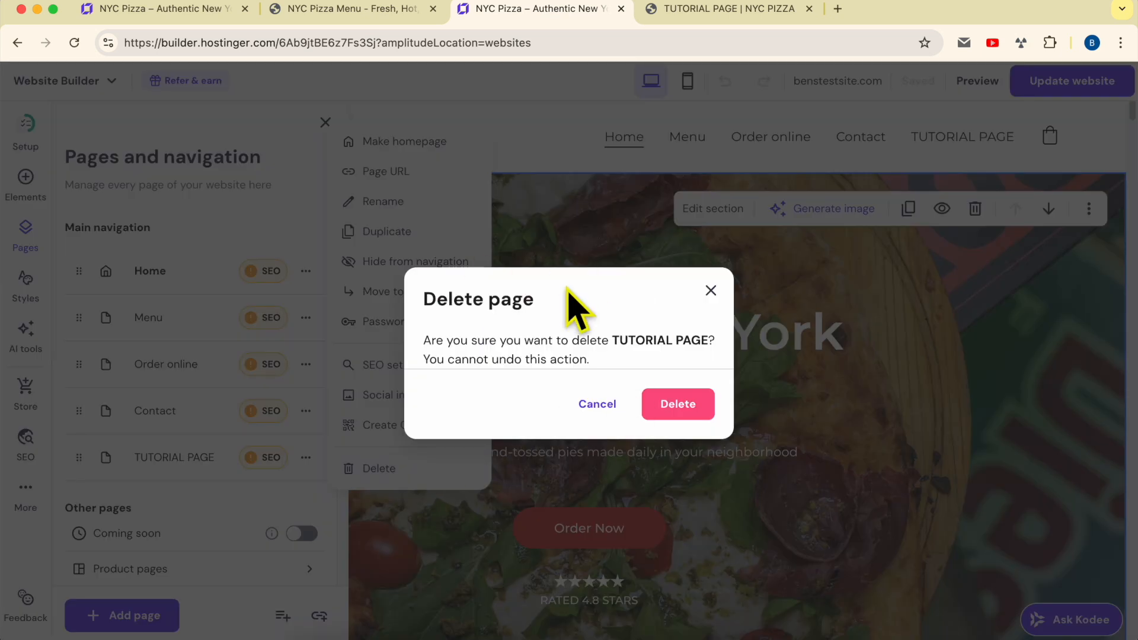
pyautogui.click(682, 406)
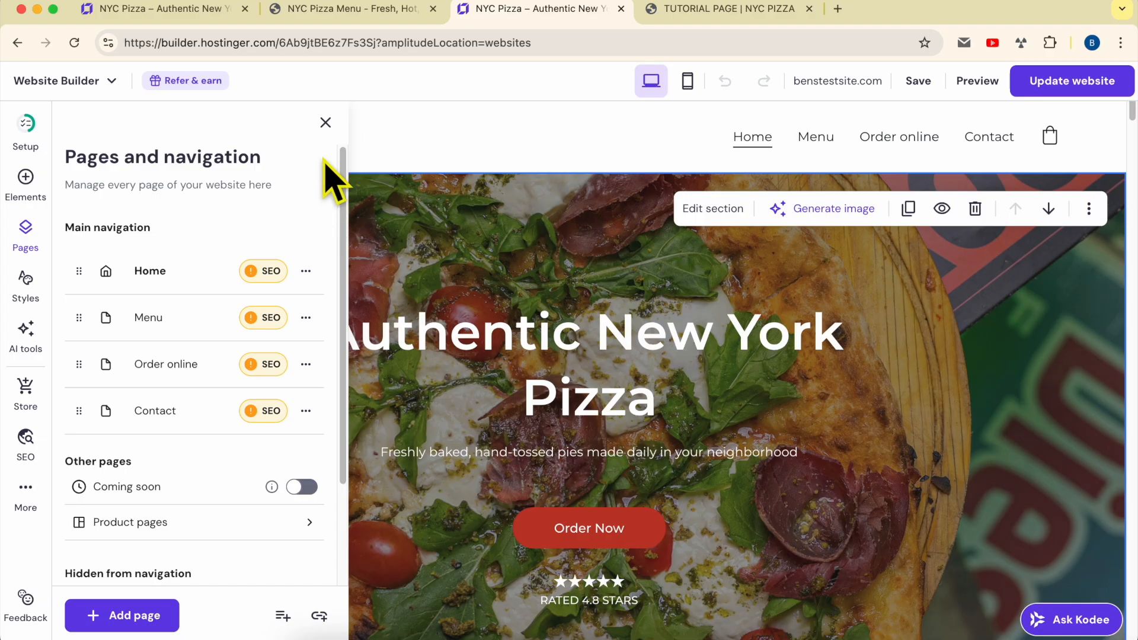
pyautogui.click(326, 123)
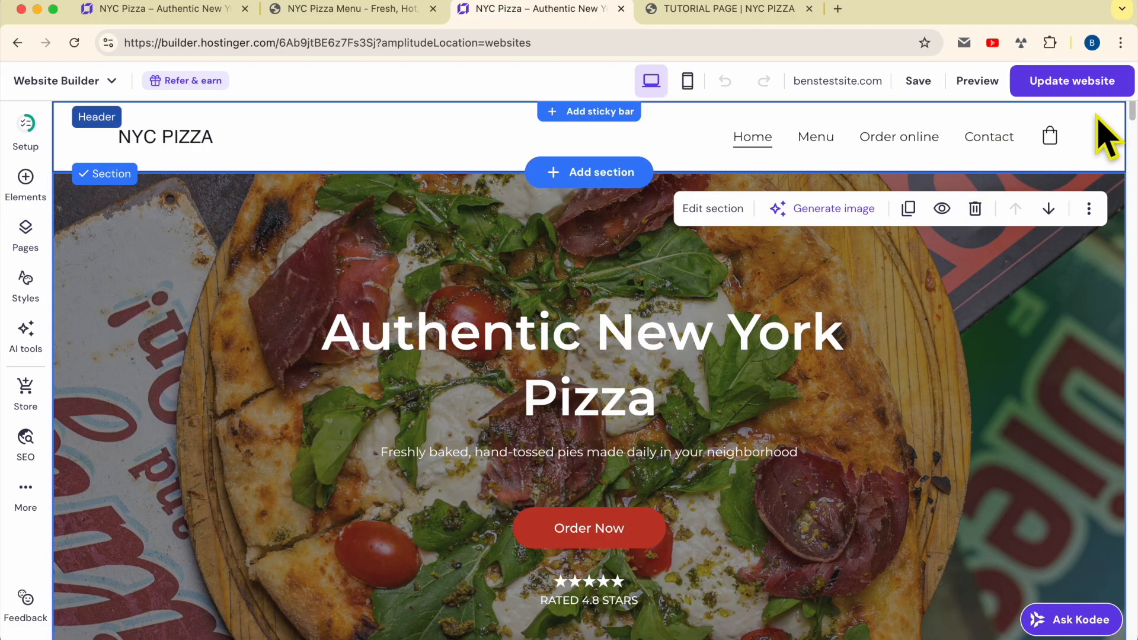
# Step: Publish the website update and open the live site from the update confirmation
pyautogui.click(1099, 89)
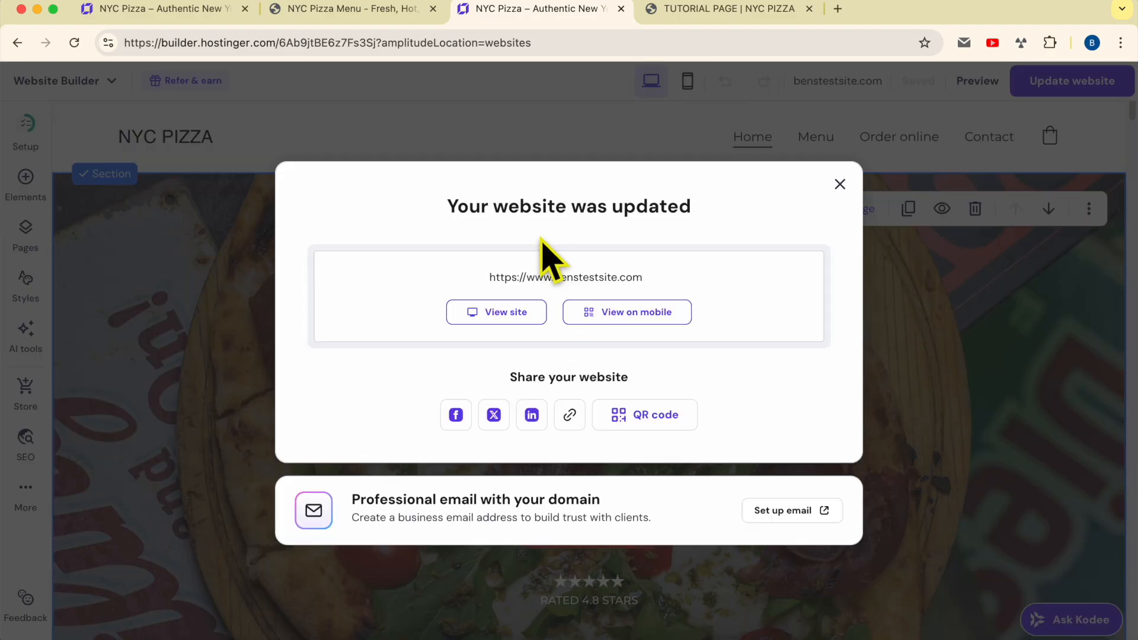
pyautogui.tripleClick(532, 218)
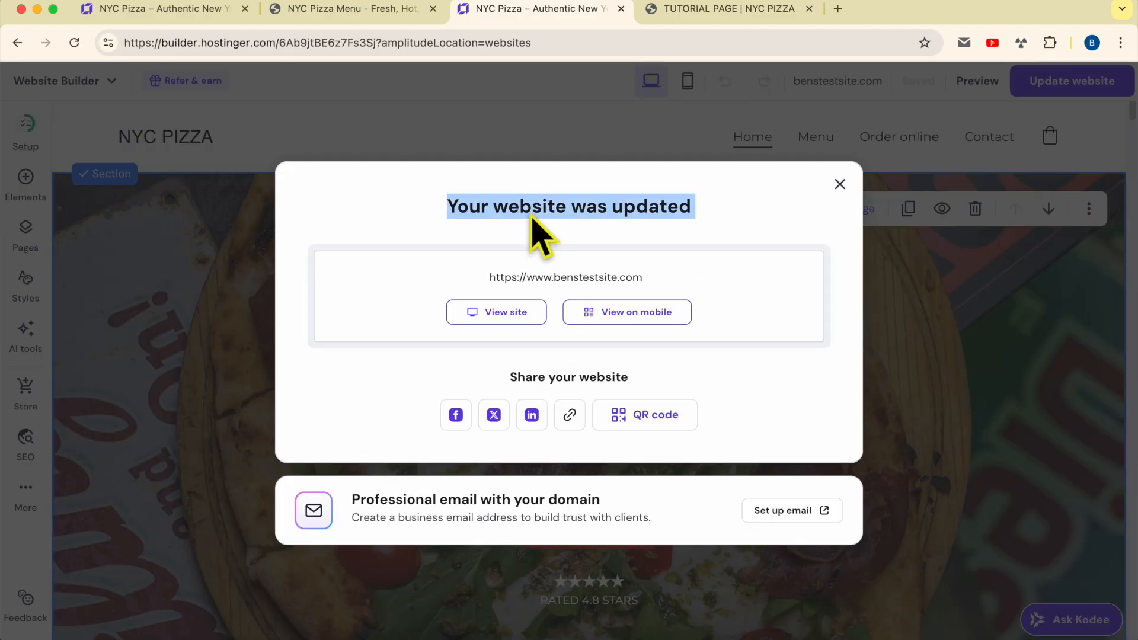
pyautogui.click(496, 314)
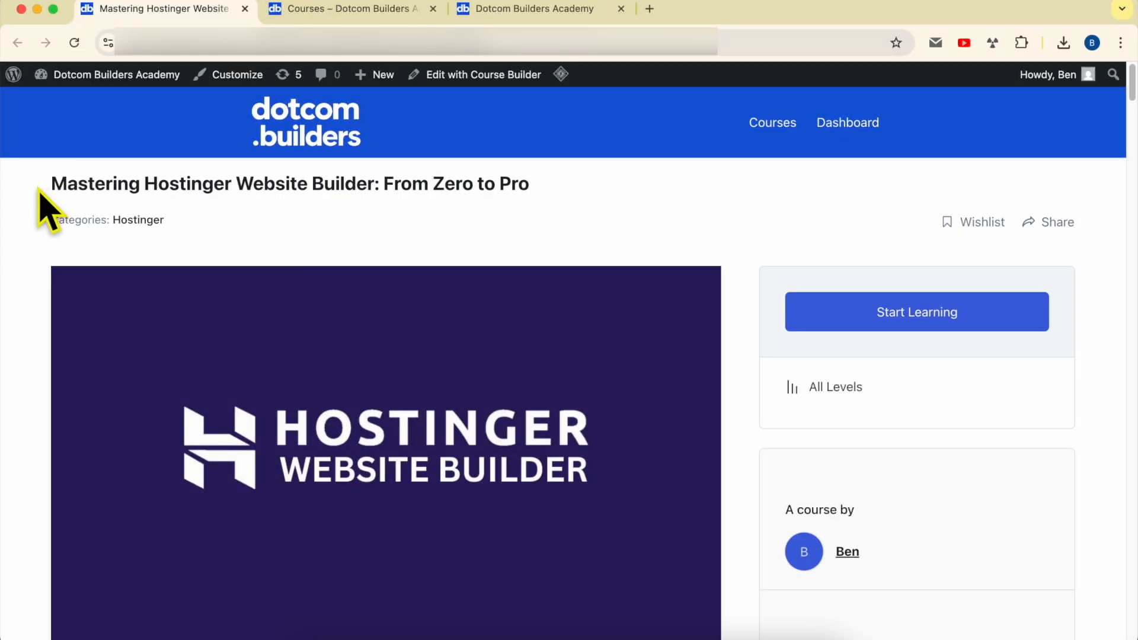
# Step: Examine the course content of "Mastering Hostinger Website Builder: From Zero to Pro", from Module 1 through Module 12
pyautogui.moveTo(40, 186); pyautogui.dragTo(546, 183)
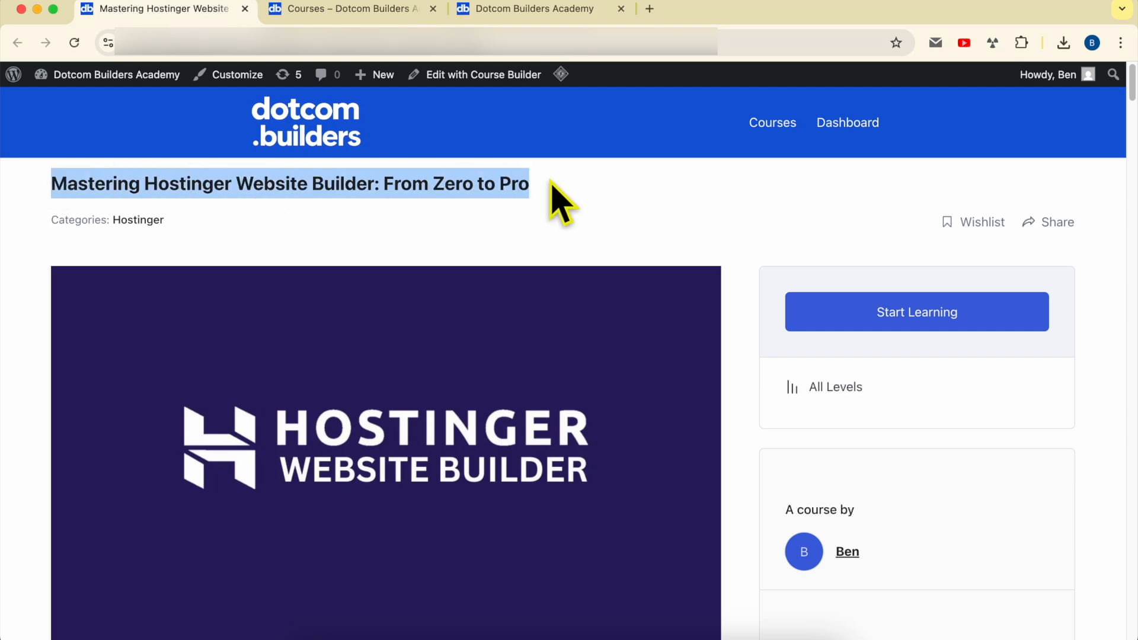
pyautogui.click(738, 211)
pyautogui.scroll(-10, 741, 213)
pyautogui.scroll(-10, 751, 228)
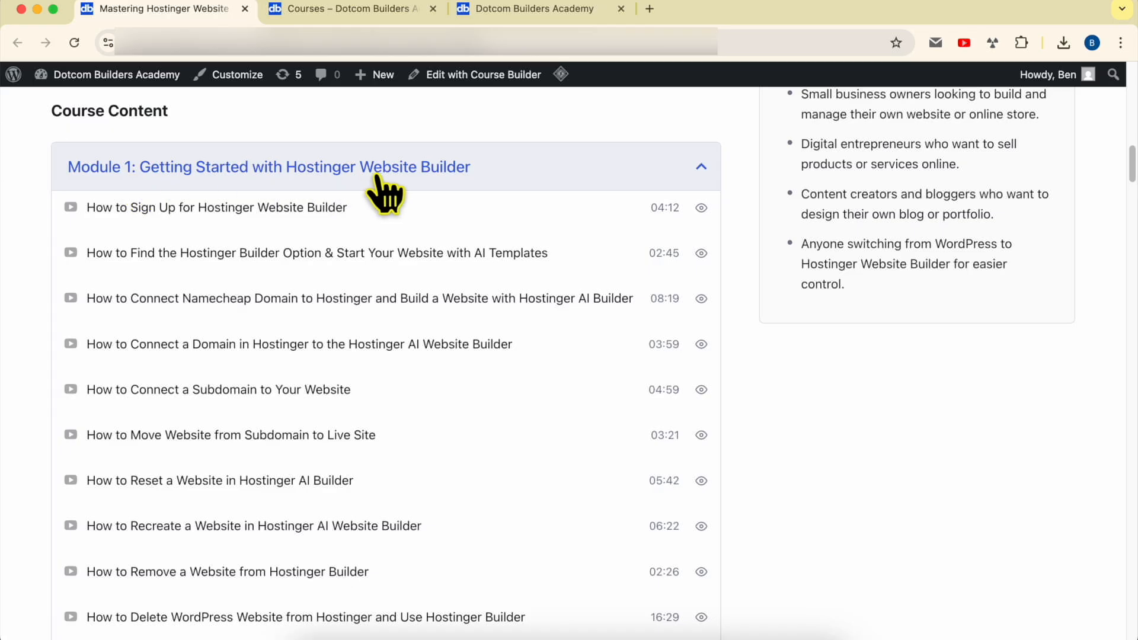
pyautogui.scroll(-4, 432, 181)
pyautogui.scroll(-7, 426, 177)
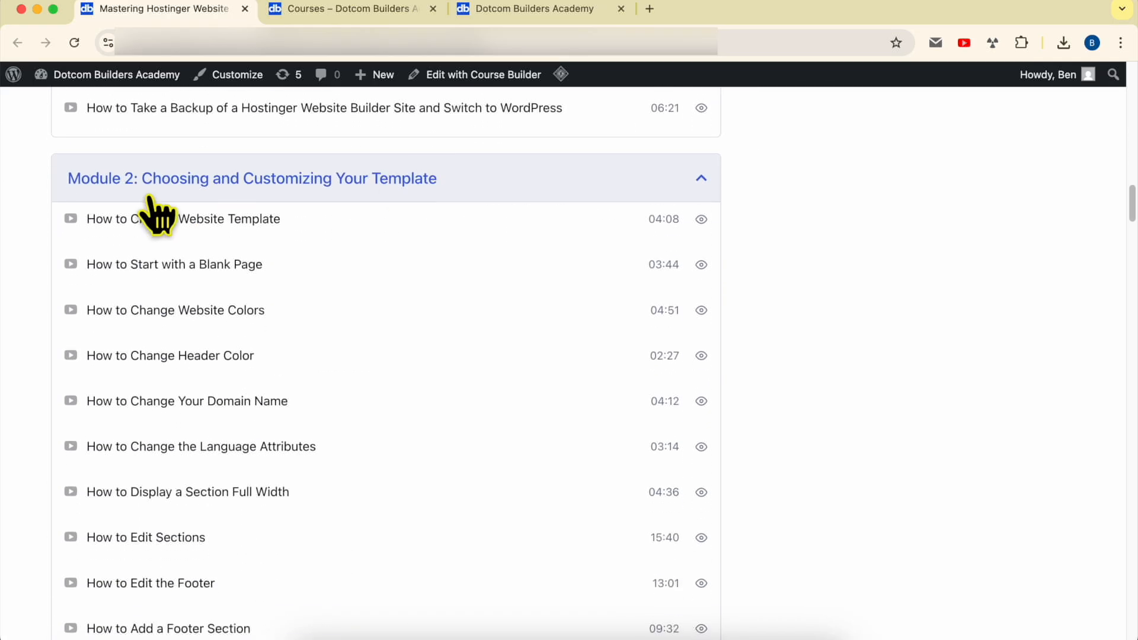
pyautogui.scroll(-11, 473, 203)
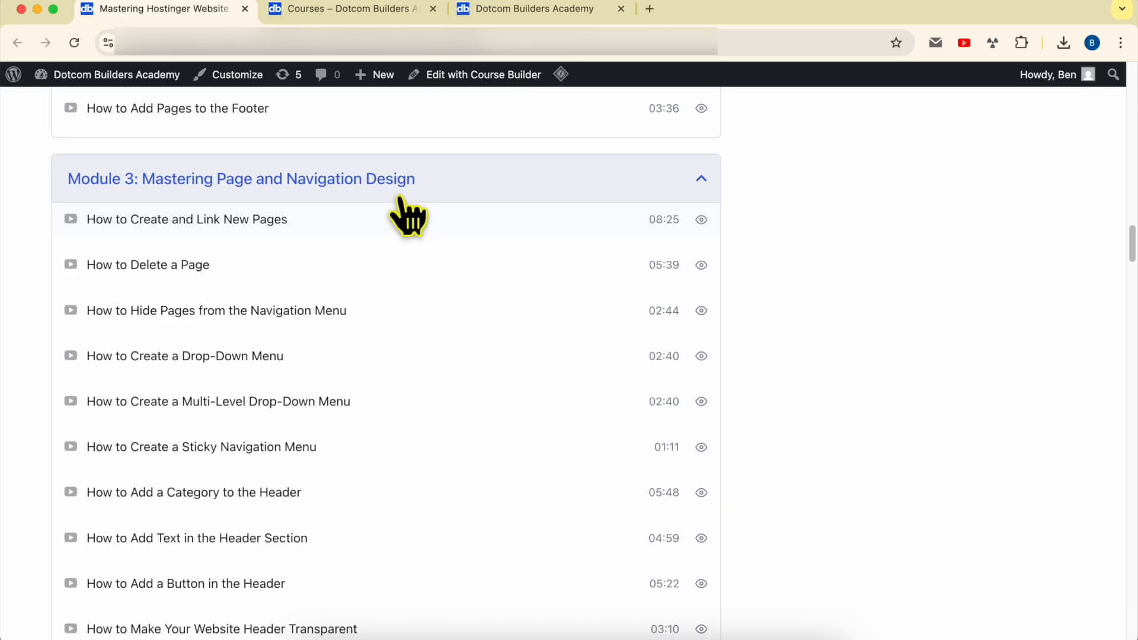
pyautogui.scroll(-11, 385, 273)
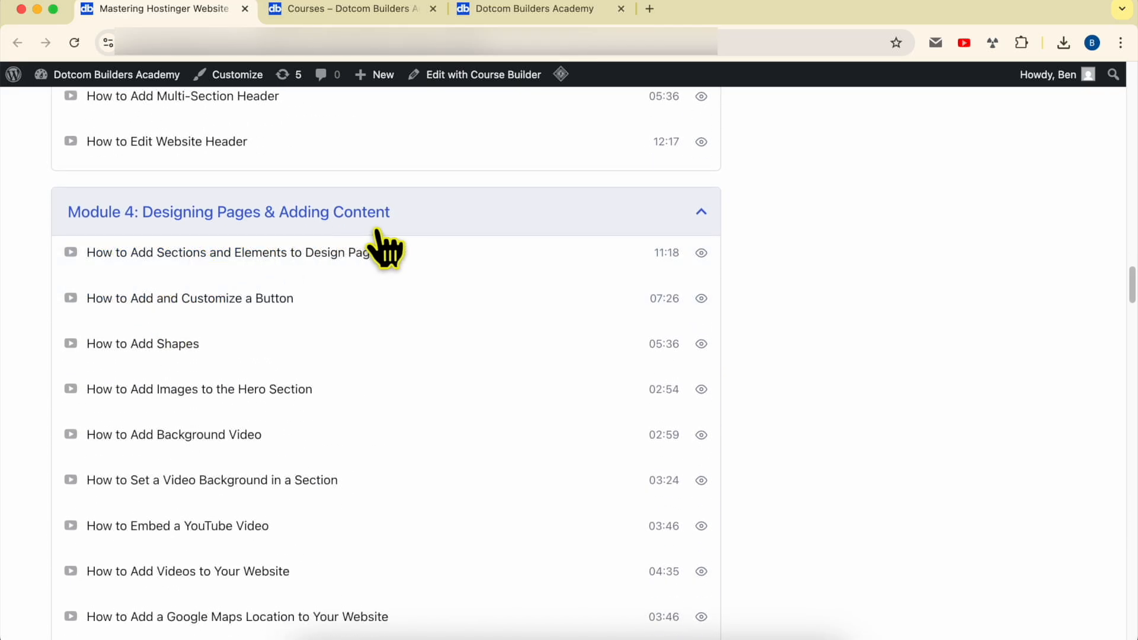
pyautogui.scroll(-17, 380, 246)
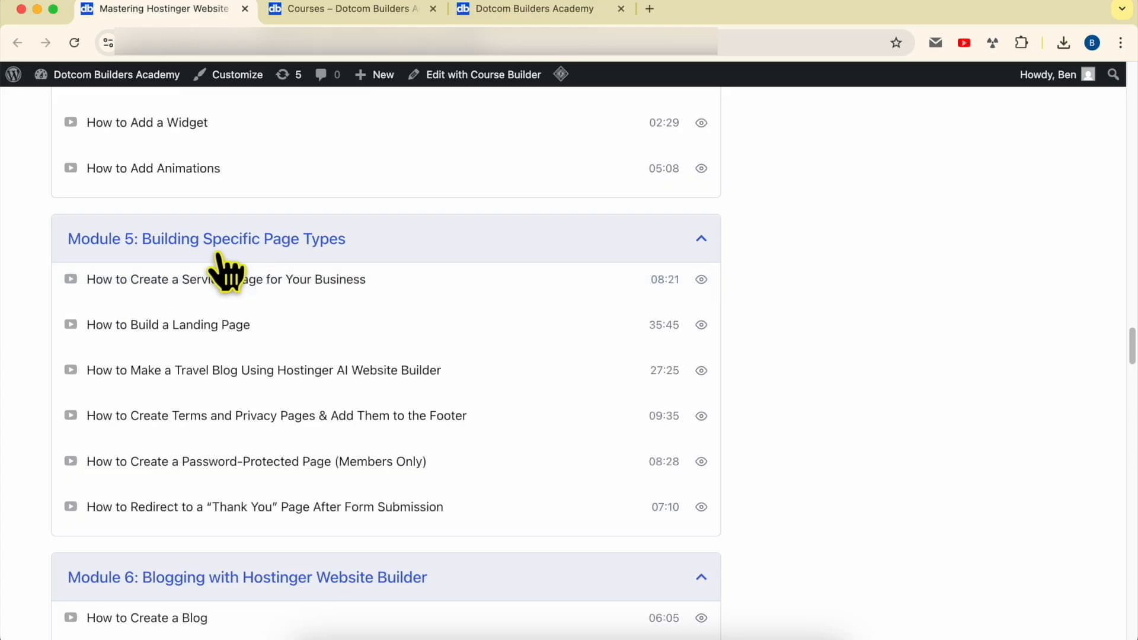
pyautogui.scroll(-13, 361, 270)
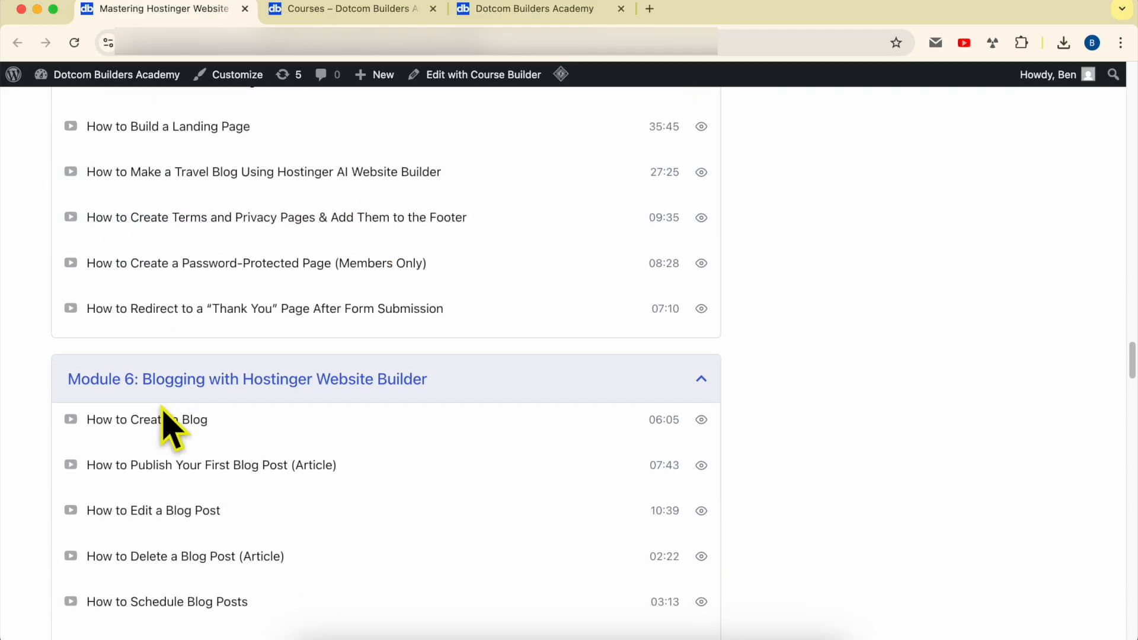
pyautogui.scroll(-5, 175, 398)
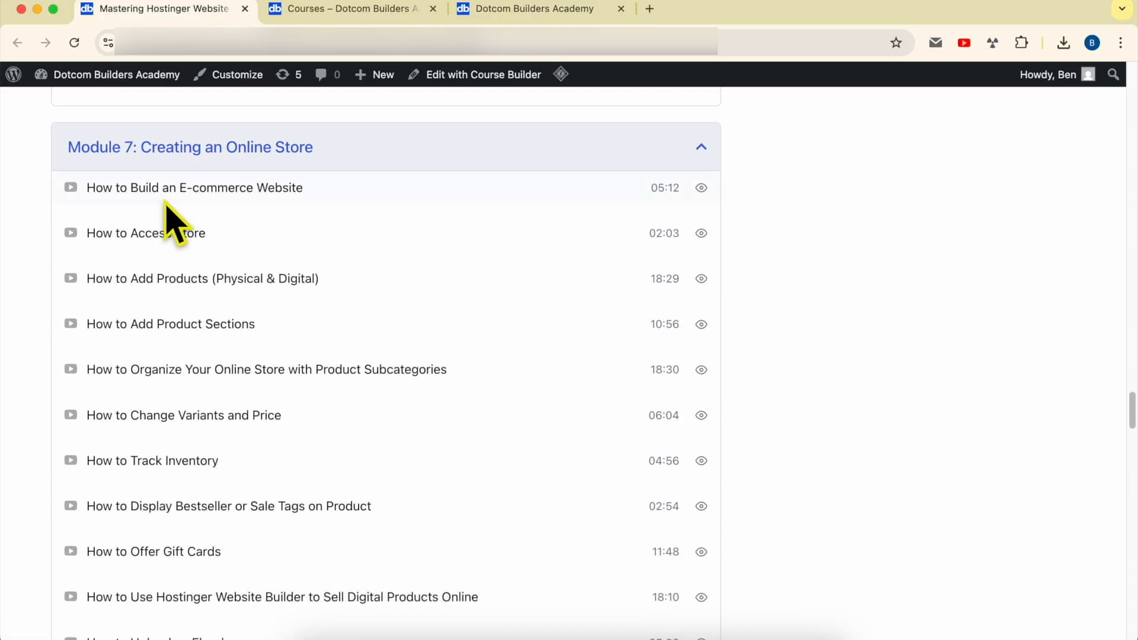
pyautogui.scroll(-9, 368, 214)
pyautogui.scroll(-12, 280, 305)
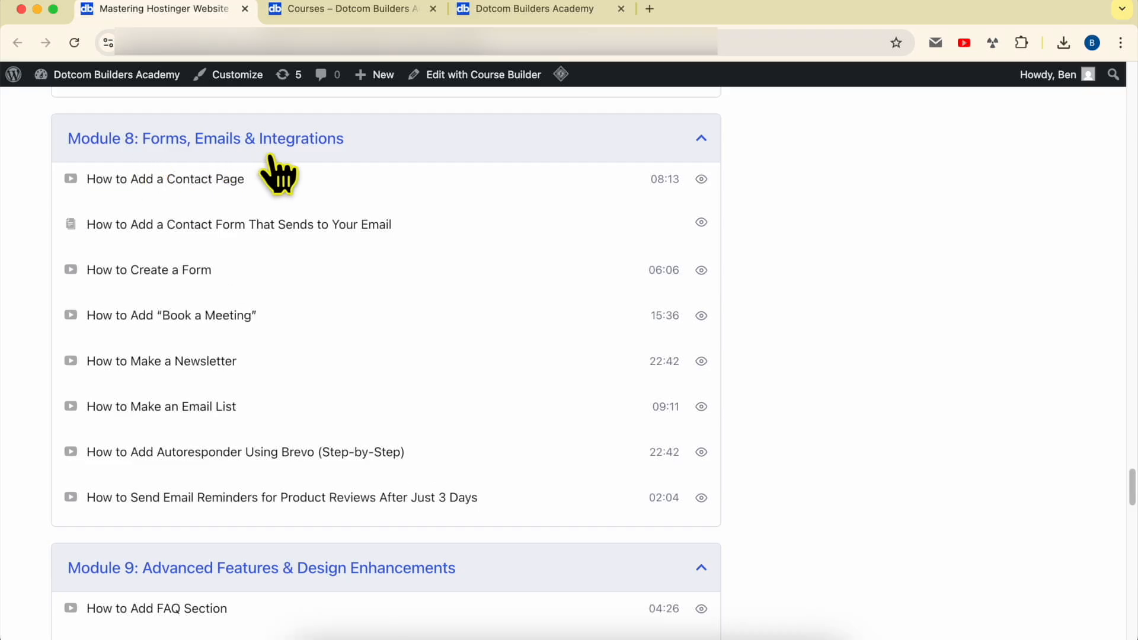
pyautogui.scroll(-7, 356, 172)
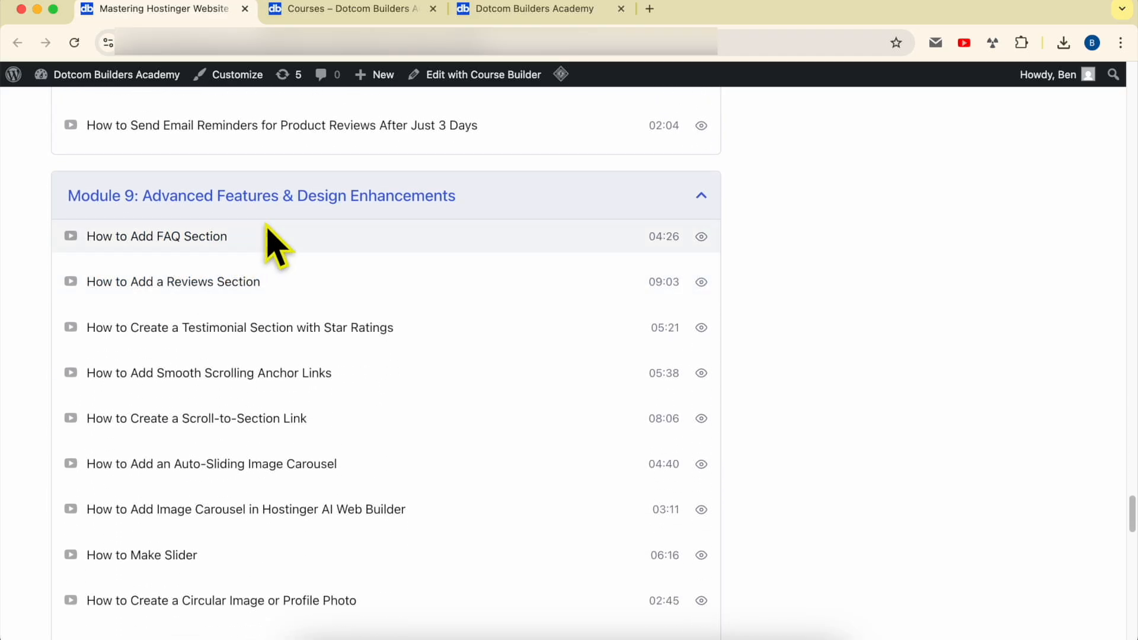
pyautogui.scroll(-14, 409, 233)
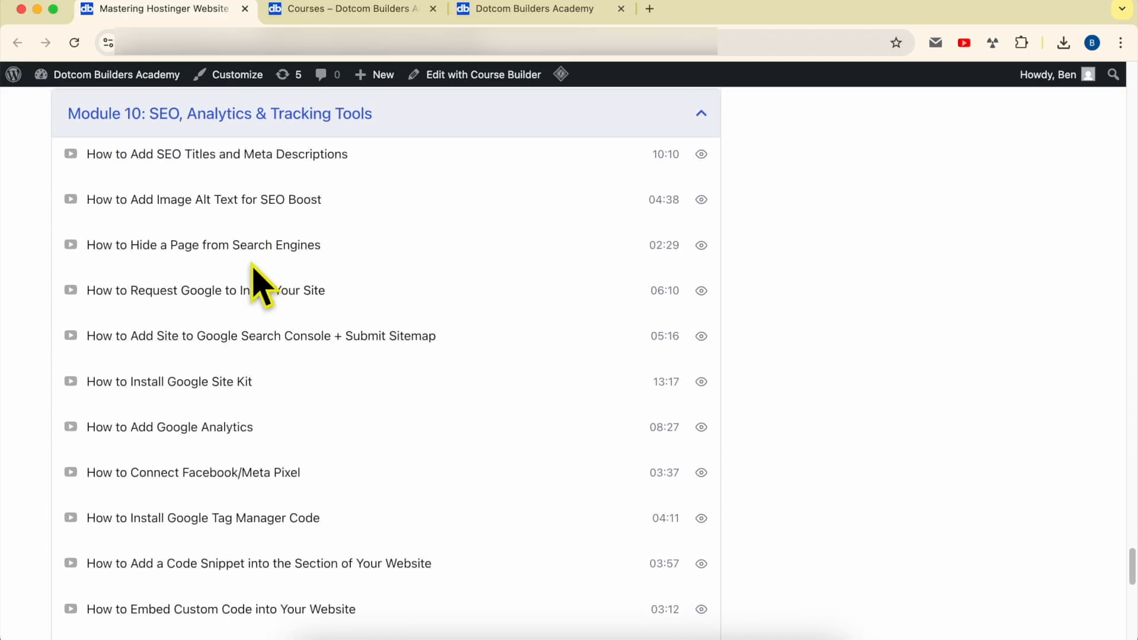
pyautogui.scroll(-4, 344, 139)
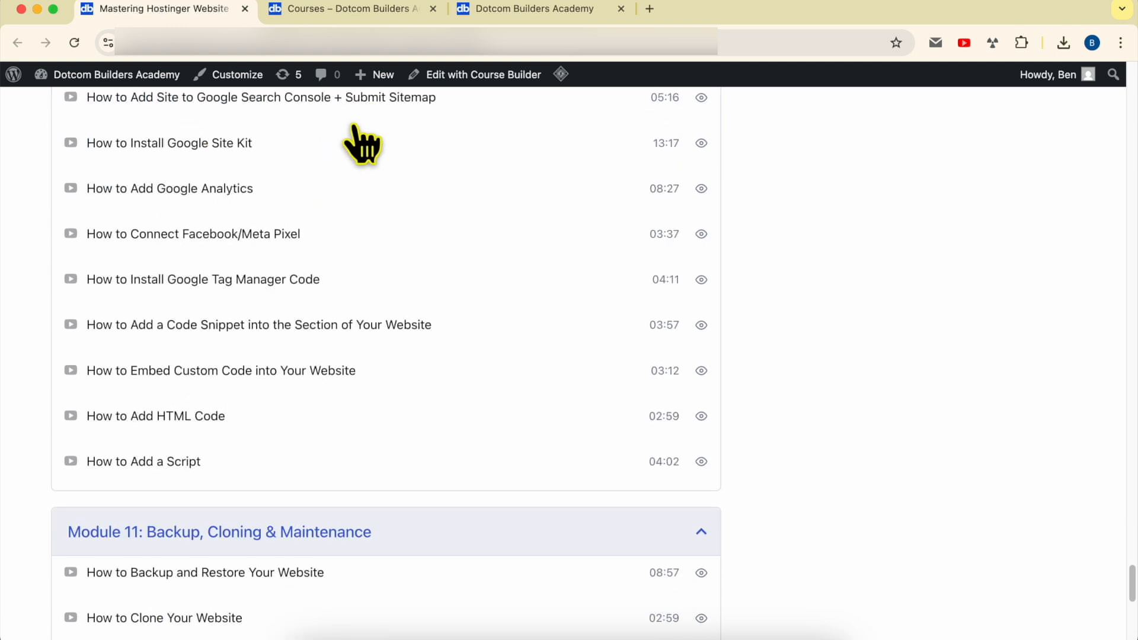
pyautogui.scroll(-6, 242, 264)
pyautogui.scroll(-4, 330, 234)
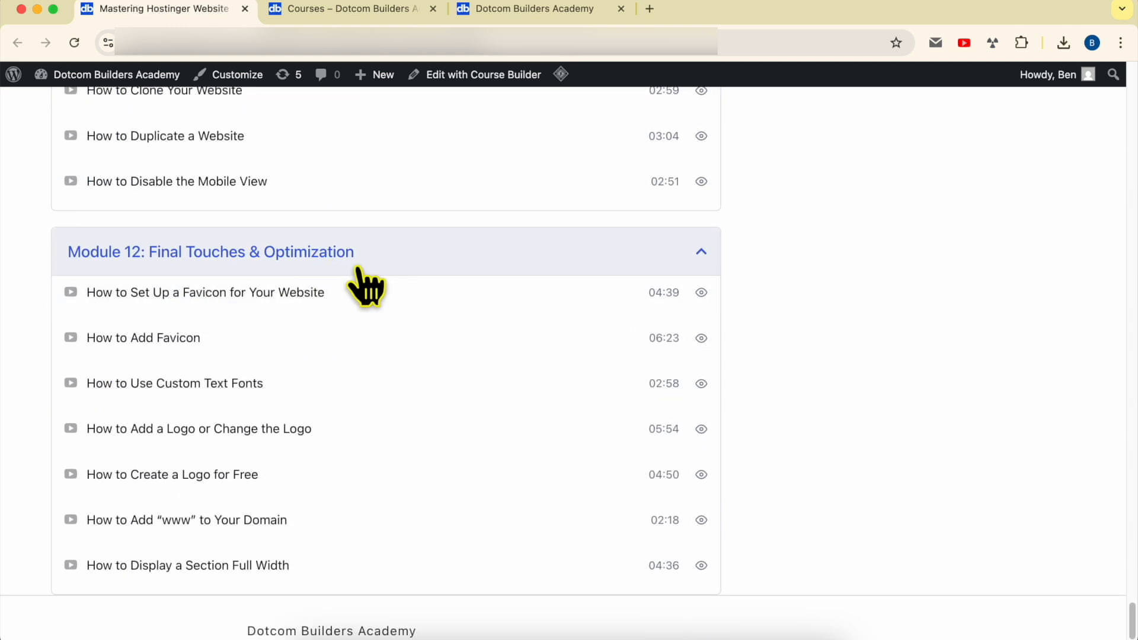
pyautogui.scroll(-1, 801, 457)
pyautogui.scroll(20, 800, 457)
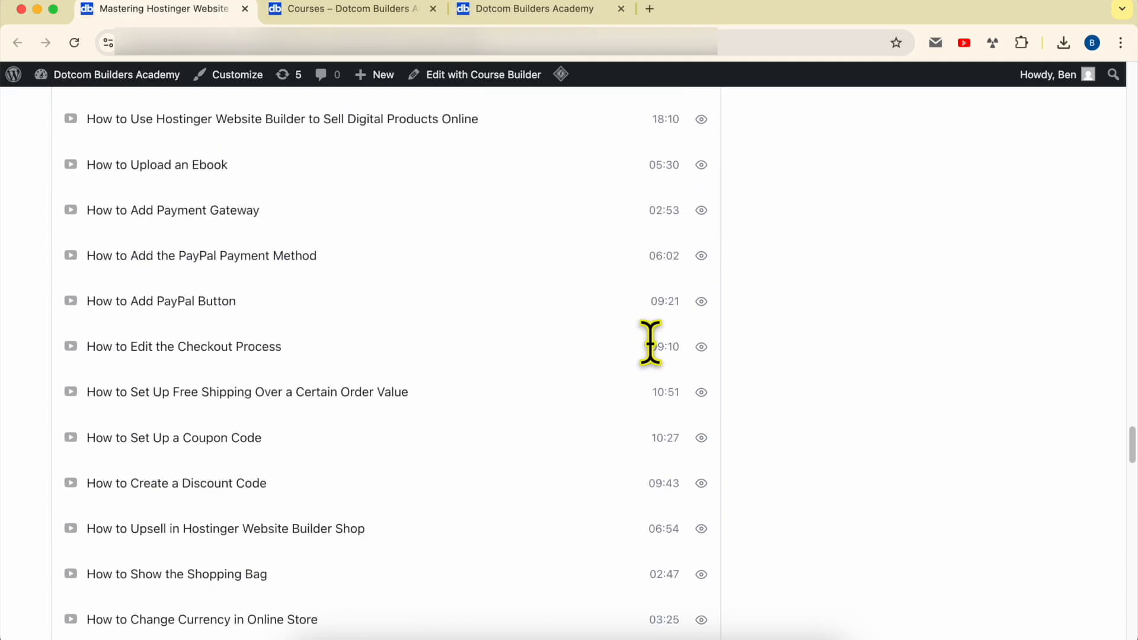
# Step: Browse the other courses offered in the Dotcom Builders Academy course catalog
pyautogui.click(351, 18)
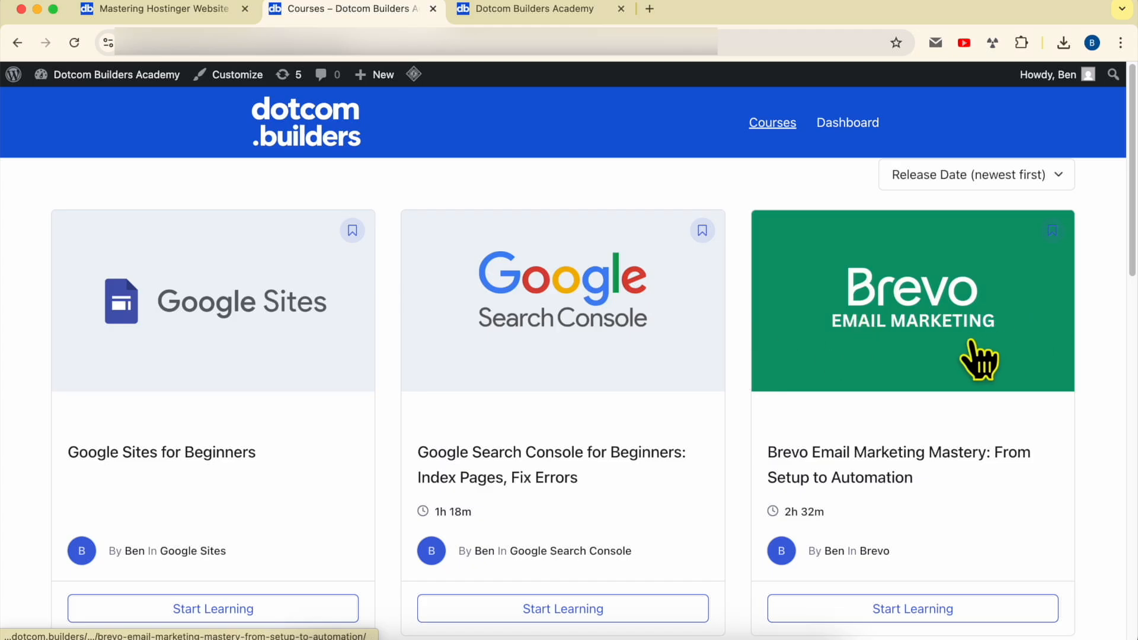
pyautogui.scroll(-10, 975, 350)
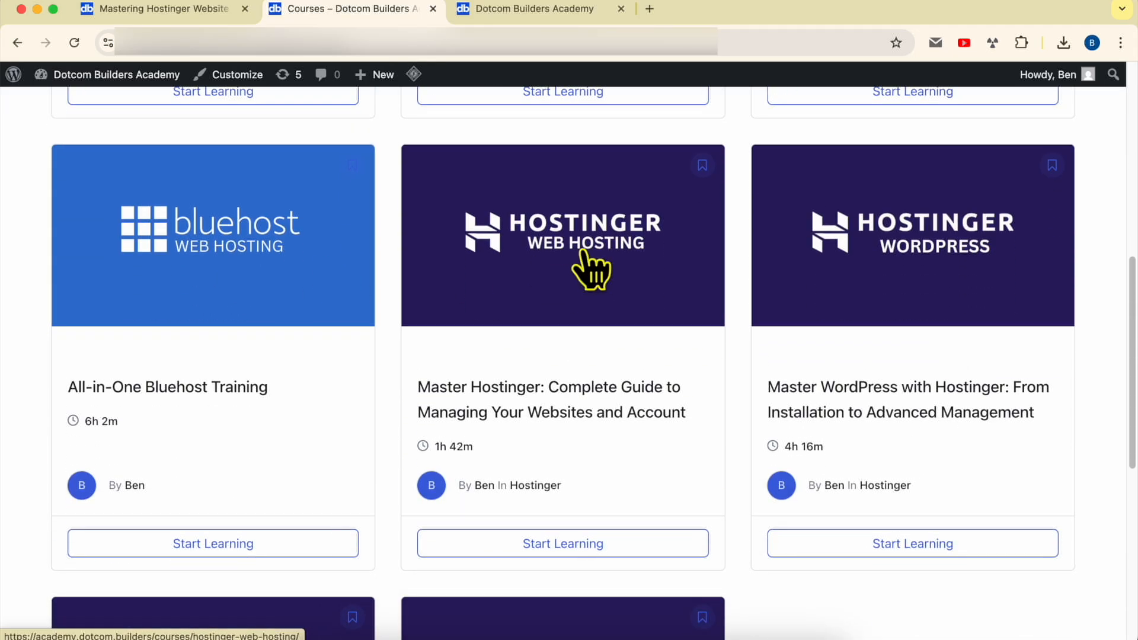
pyautogui.scroll(-4, 738, 304)
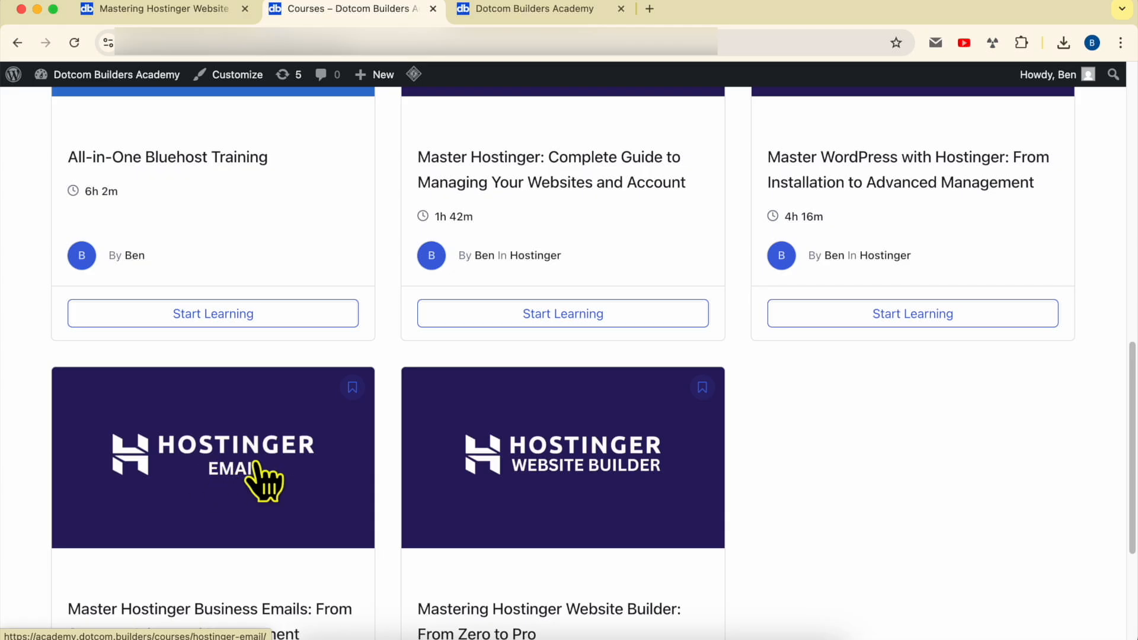
pyautogui.click(510, 9)
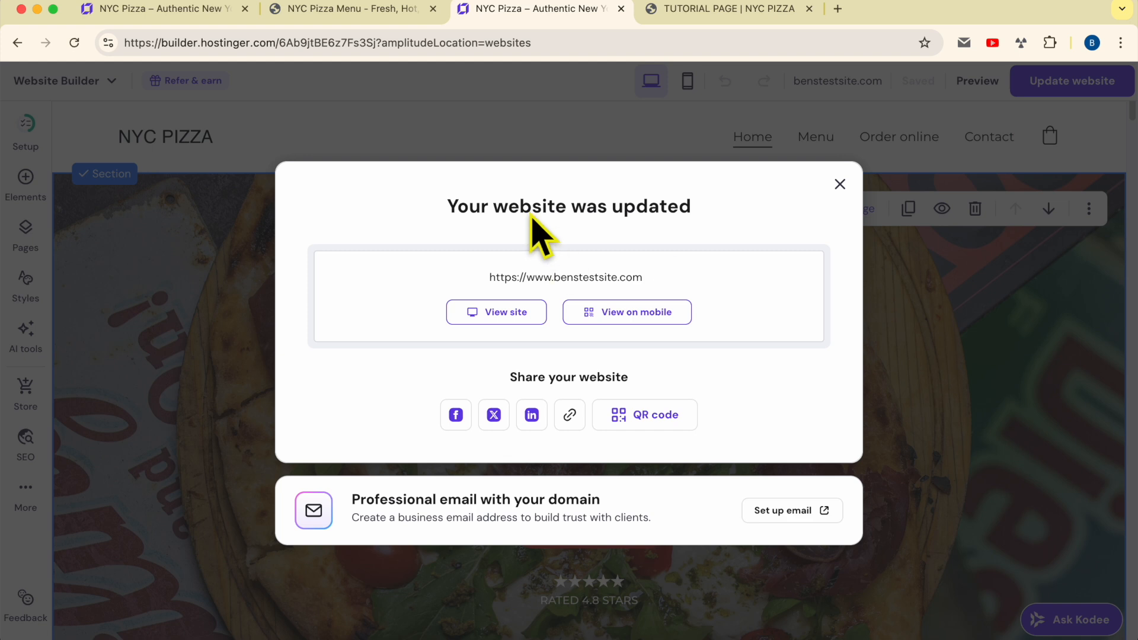
# Step: View the updated live site and check its navigation and the old tutorial-page address for the deleted page
pyautogui.tripleClick(532, 217)
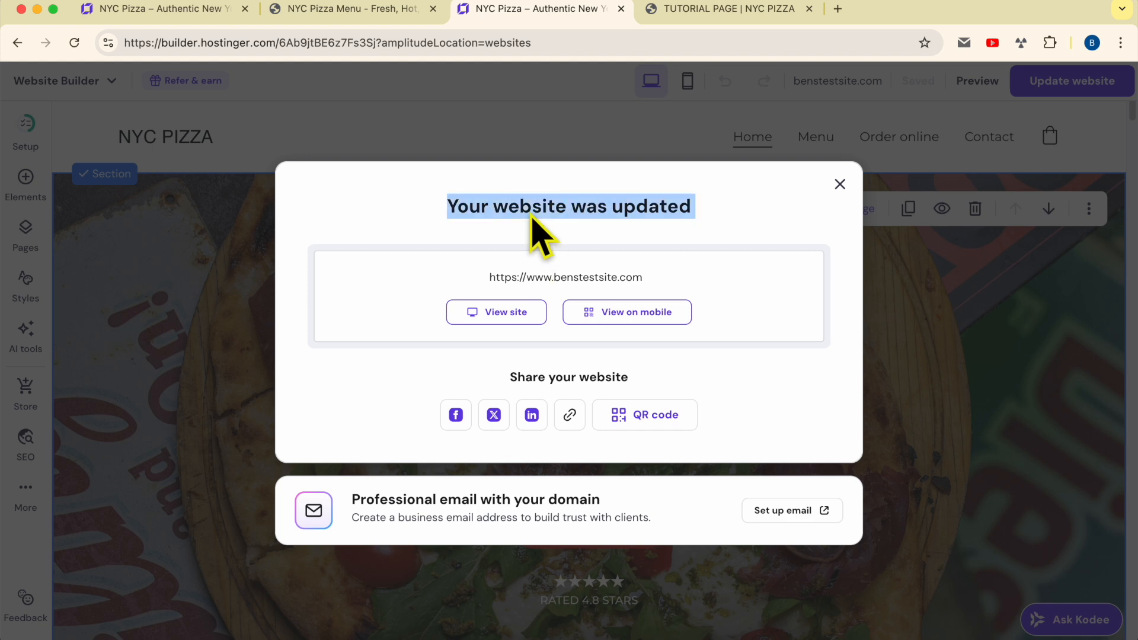
pyautogui.click(496, 314)
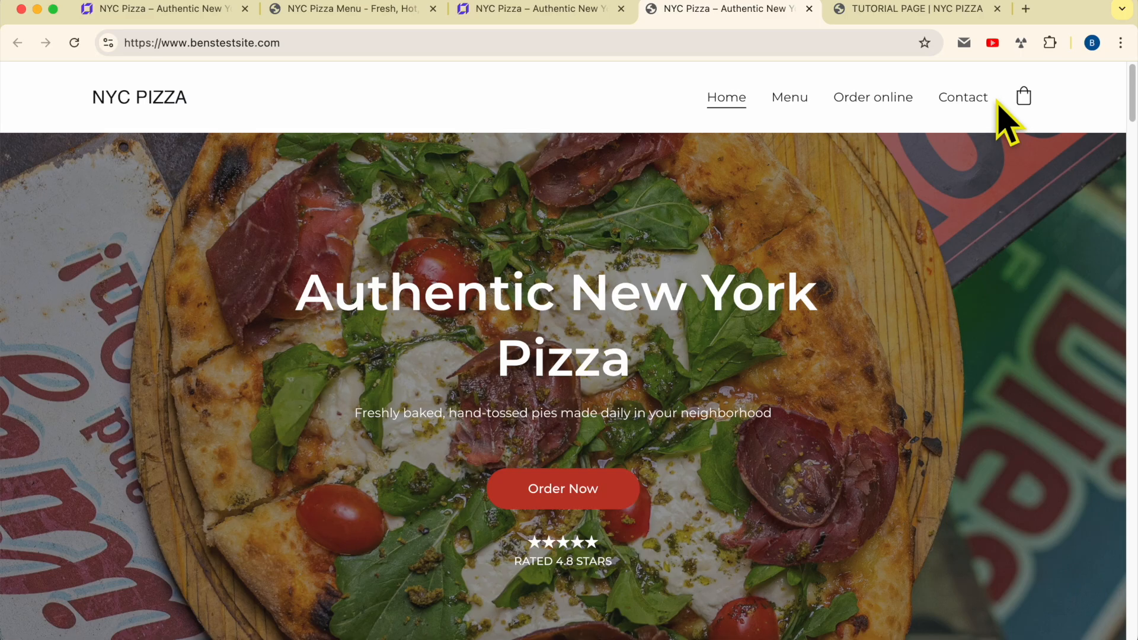
pyautogui.click(898, 10)
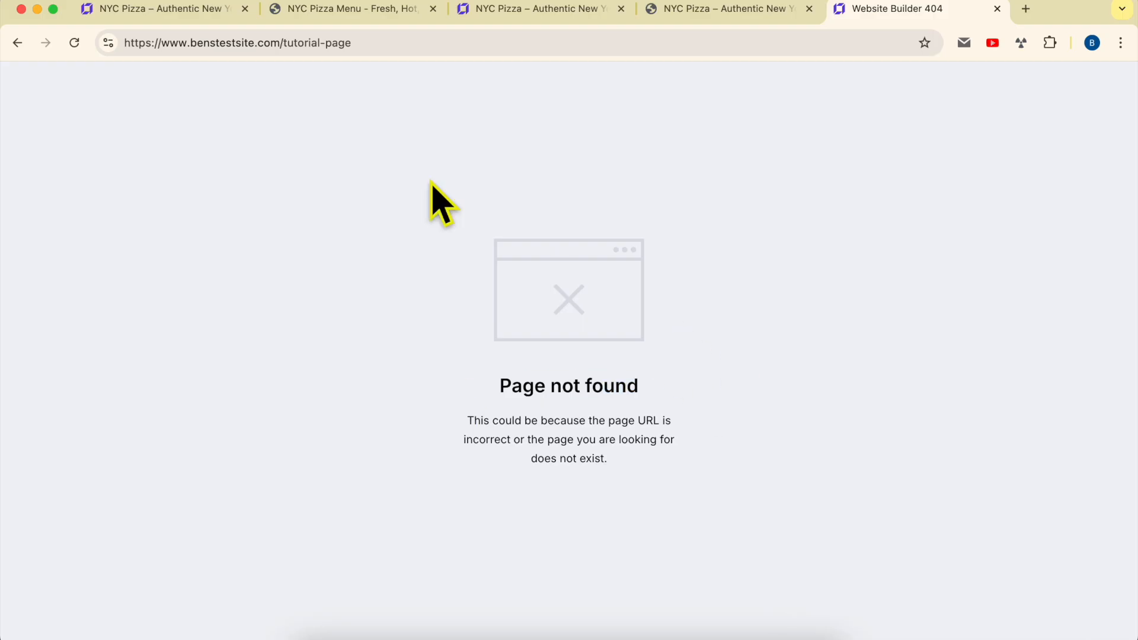
# Step: Dismiss the website update confirmation and switch to the builder session whose navigation no longer includes TUTORIAL PAGE
pyautogui.click(180, 19)
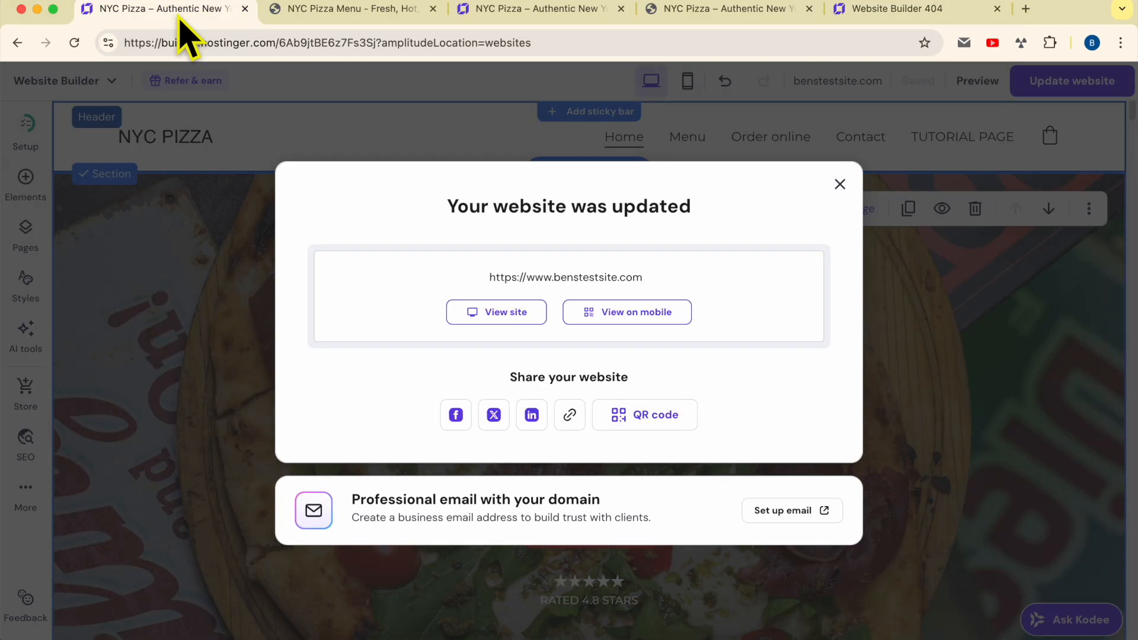
pyautogui.click(839, 184)
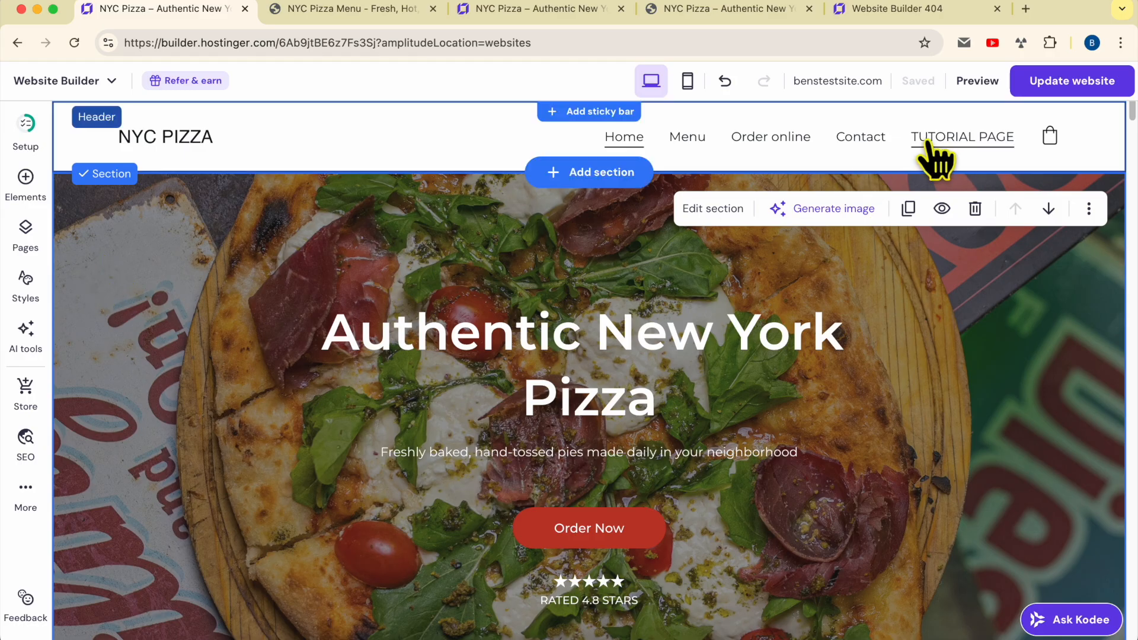
pyautogui.click(484, 10)
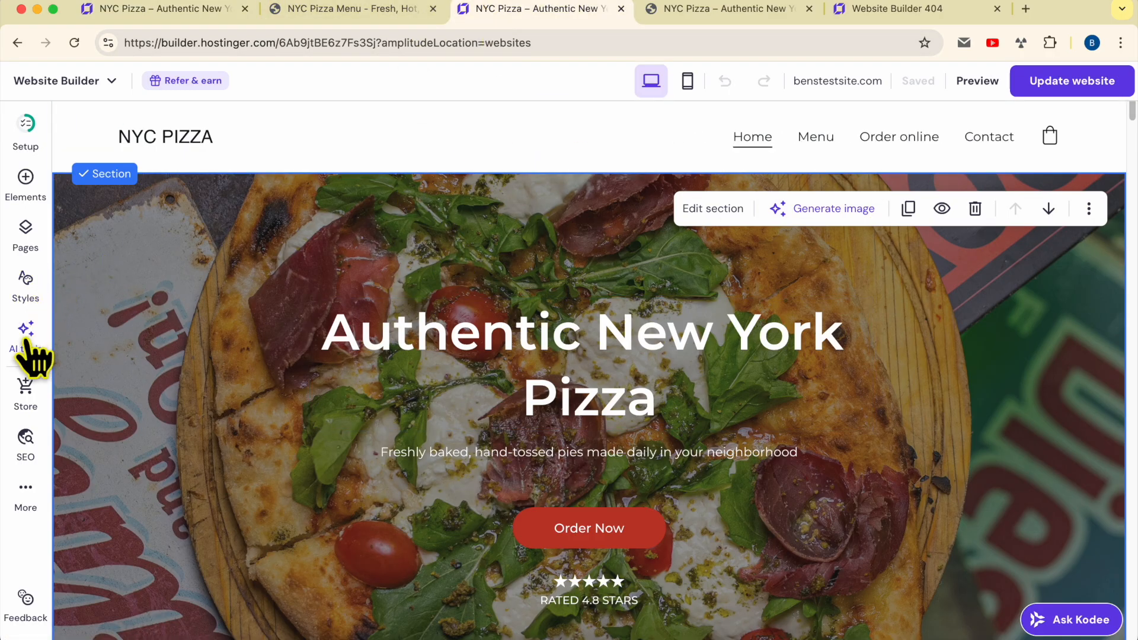
# Step: Move the Menu page from the main navigation to the "Hidden from navigation" group and close the page management
pyautogui.click(34, 260)
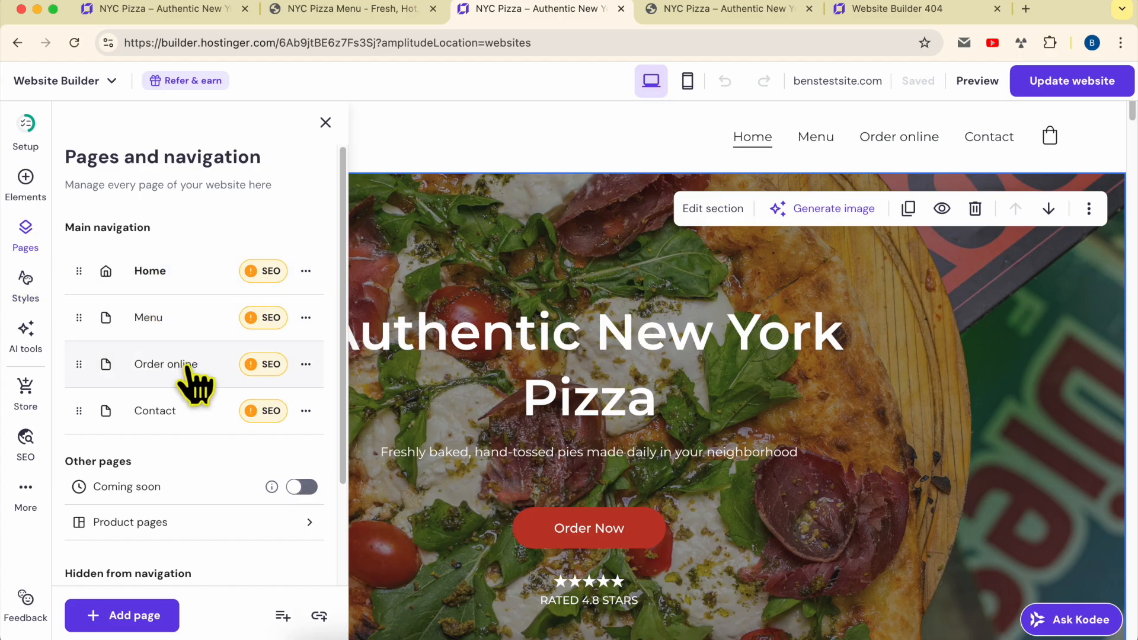
pyautogui.scroll(-3, 193, 382)
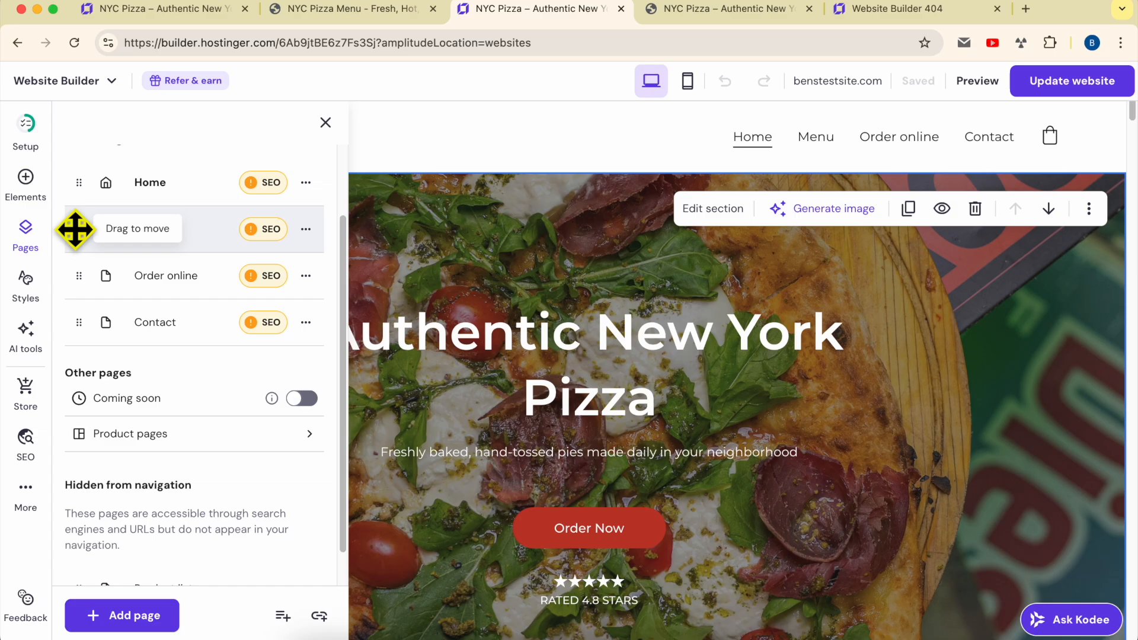
pyautogui.moveTo(75, 229); pyautogui.dragTo(91, 504)
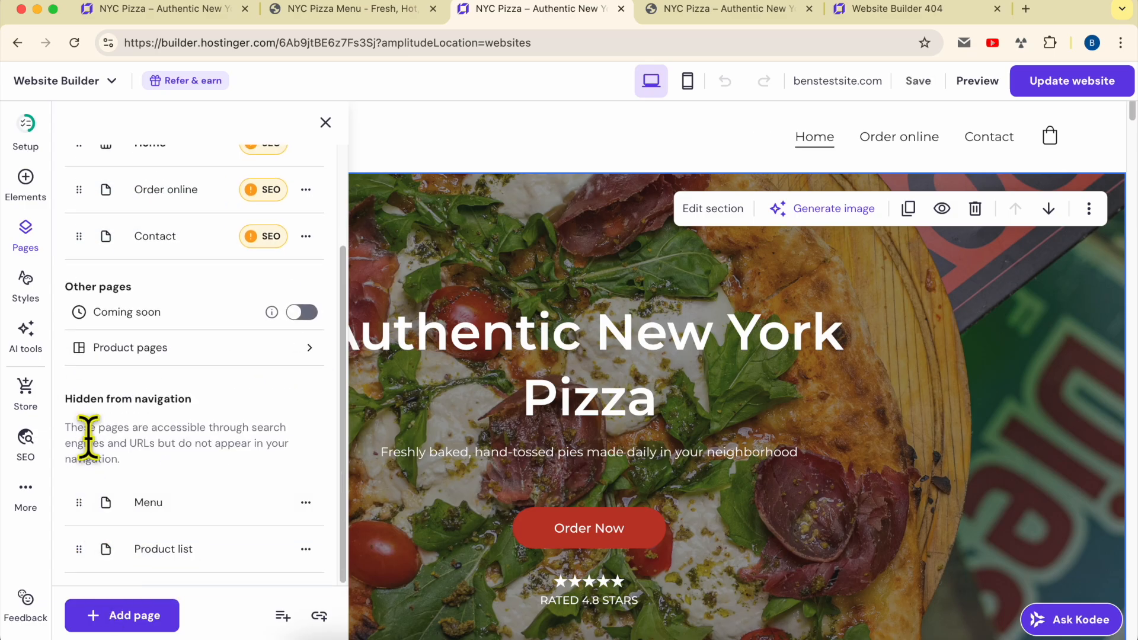
pyautogui.tripleClick(89, 396)
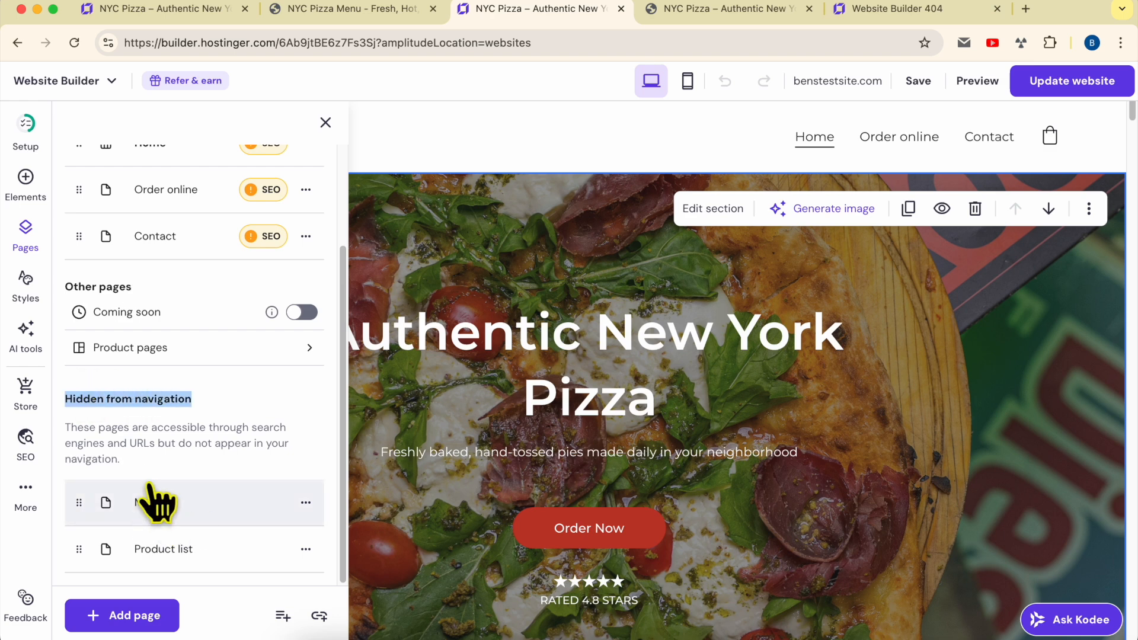
pyautogui.click(127, 430)
pyautogui.tripleClick(115, 396)
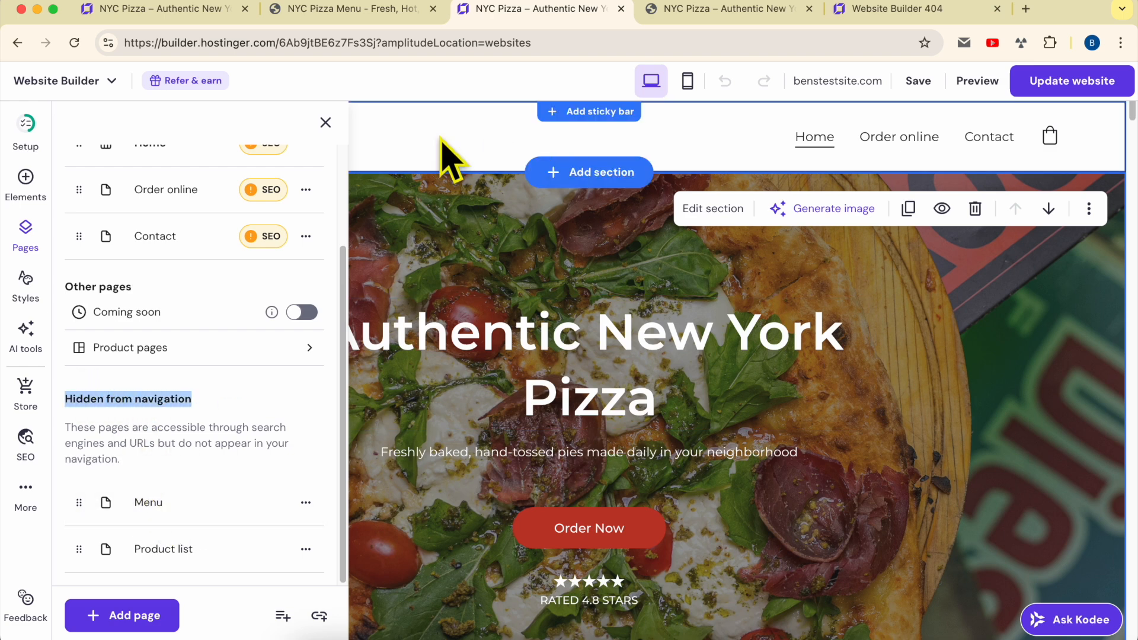
pyautogui.click(324, 123)
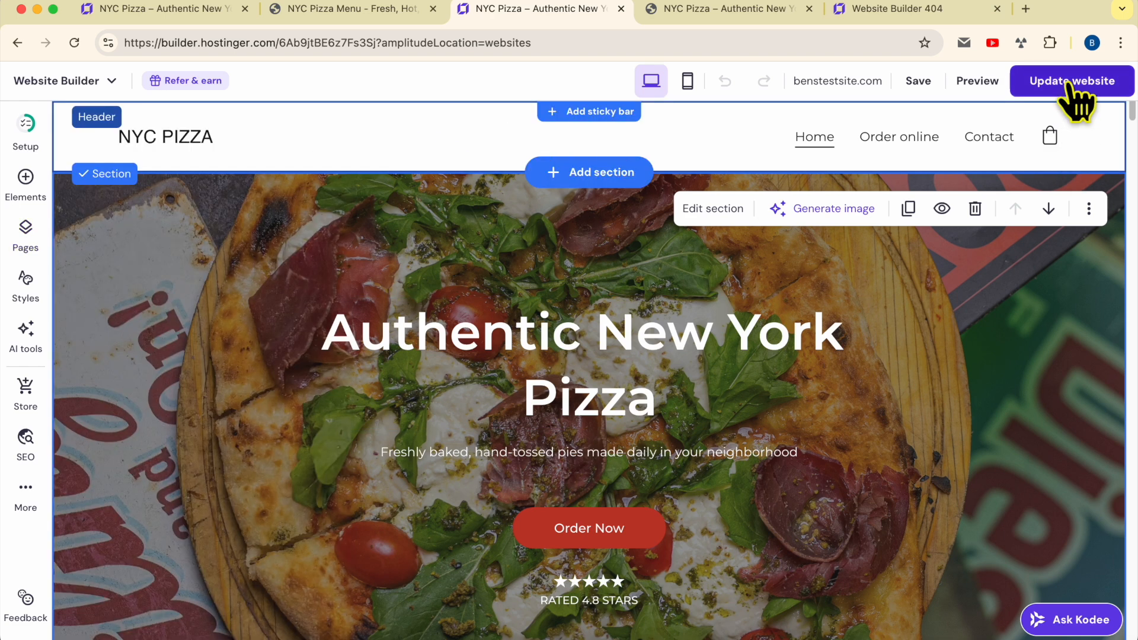
# Step: Publish the navigation change and open the updated live site
pyautogui.click(1076, 102)
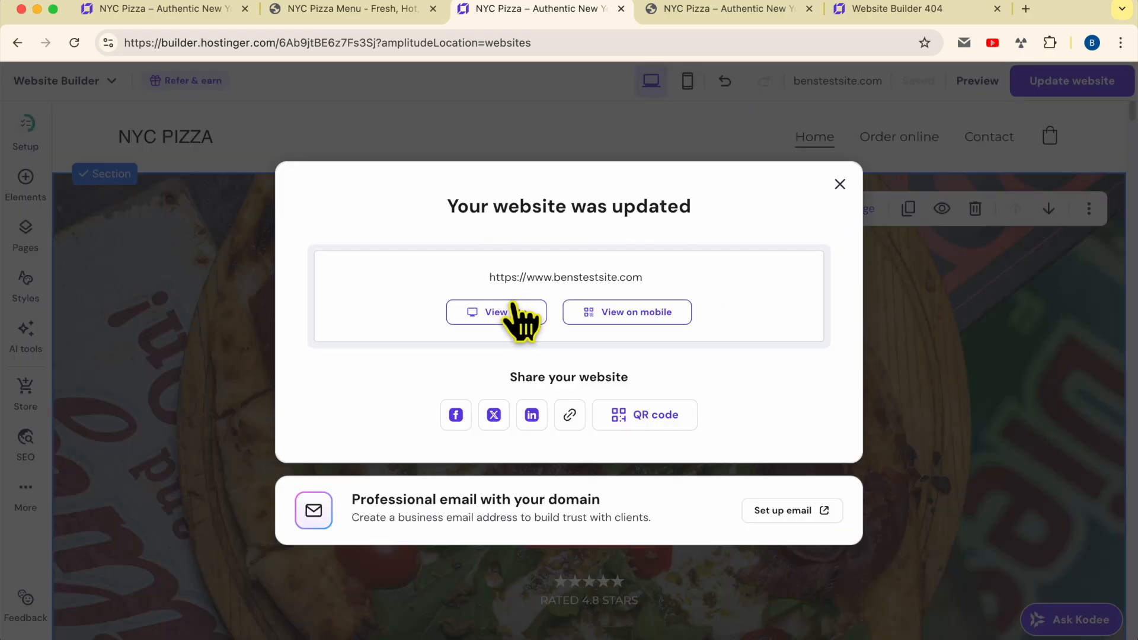
pyautogui.click(505, 320)
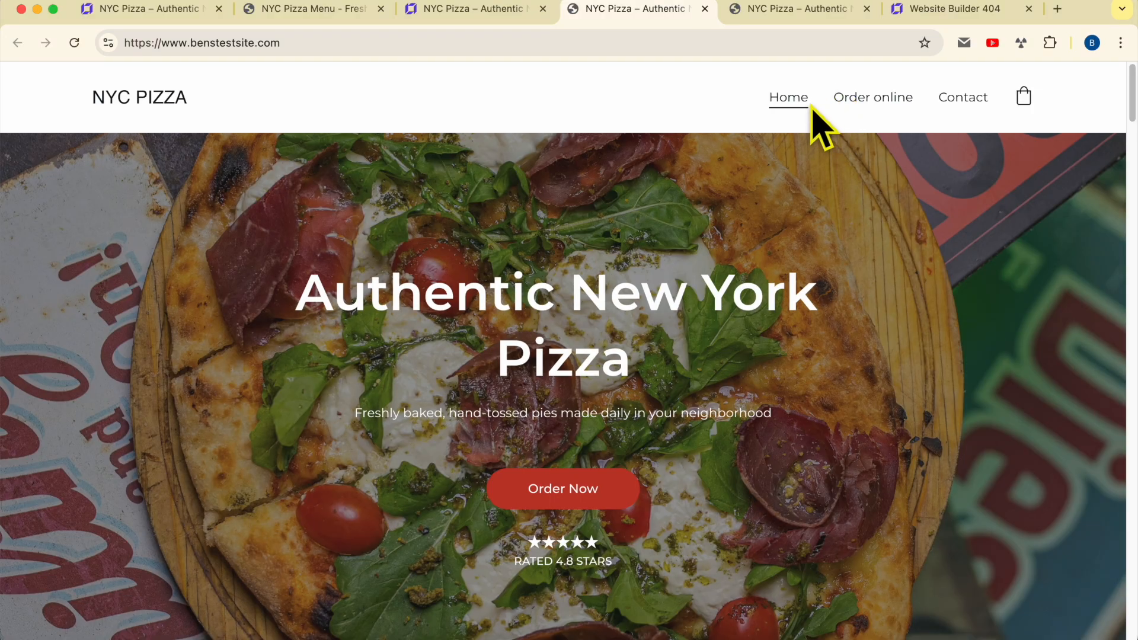
# Step: Switch to the previously loaded live site and open its Menu page to check whether the hidden page is still accessible
pyautogui.click(810, 19)
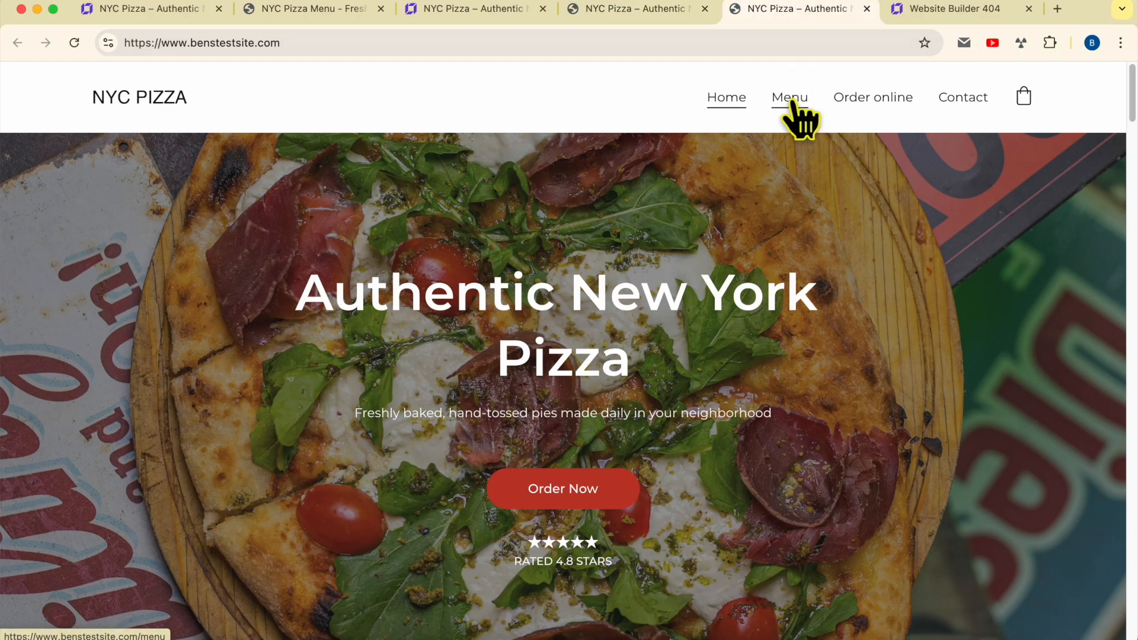
pyautogui.scroll(-5, 632, 258)
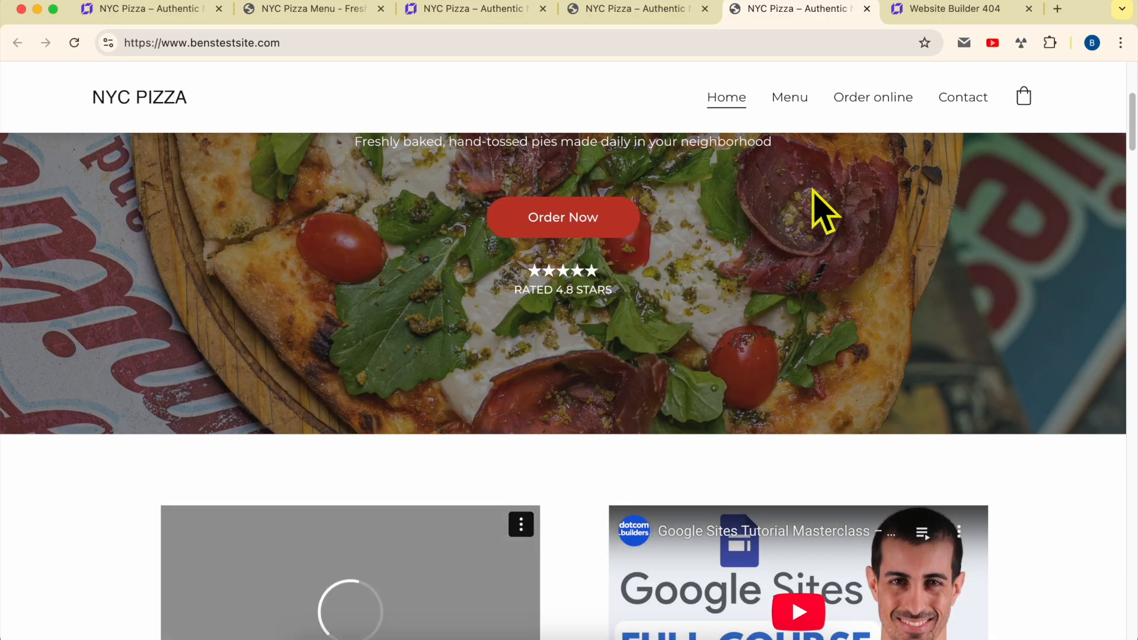
pyautogui.click(809, 121)
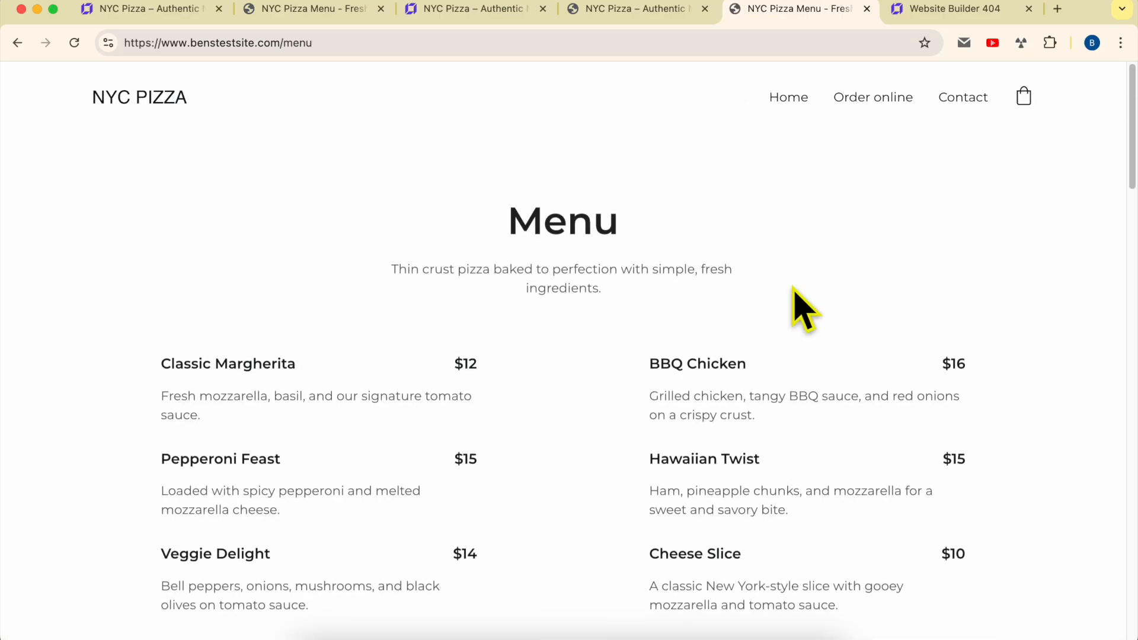